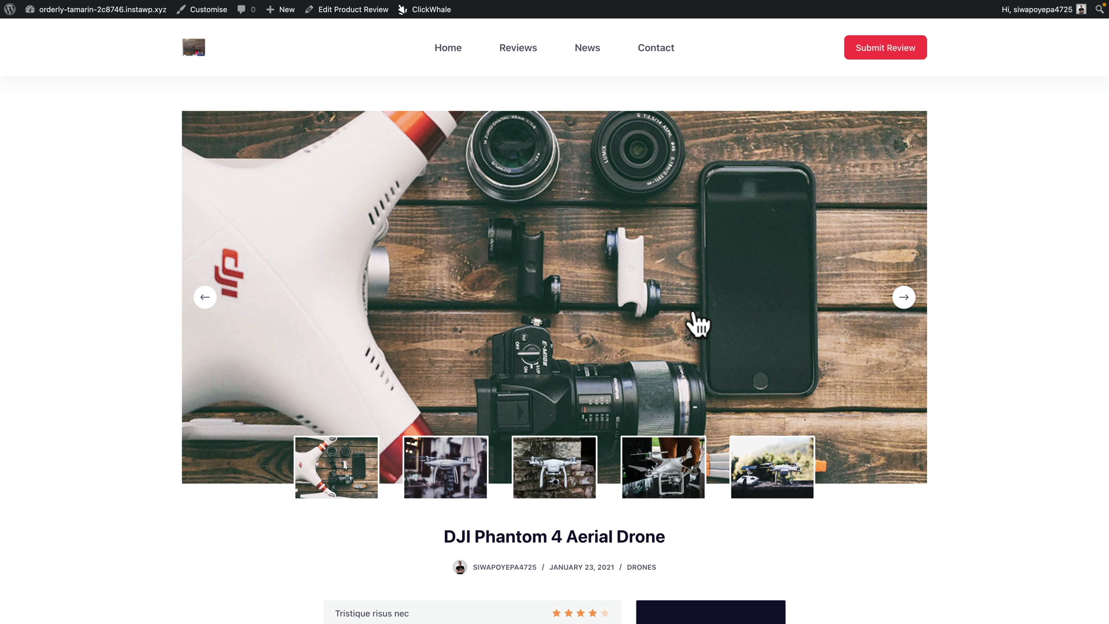
Filter ClickWhale statistics to the iPad Pro M3 OLED link alone, removing the All filter
scroll(698, 320, down, 5)
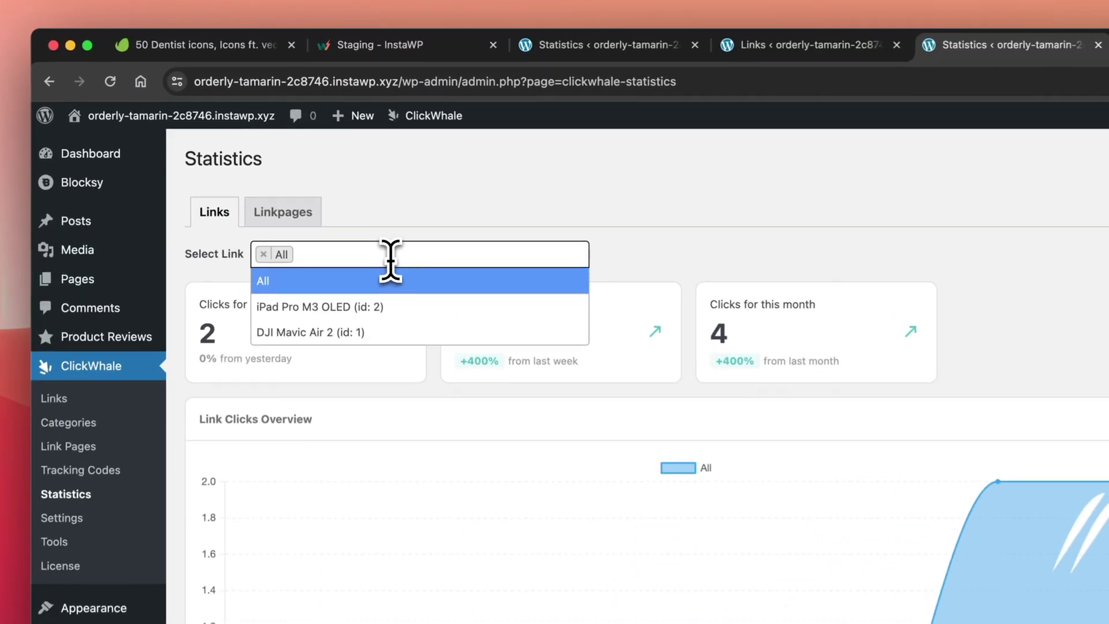
click(381, 308)
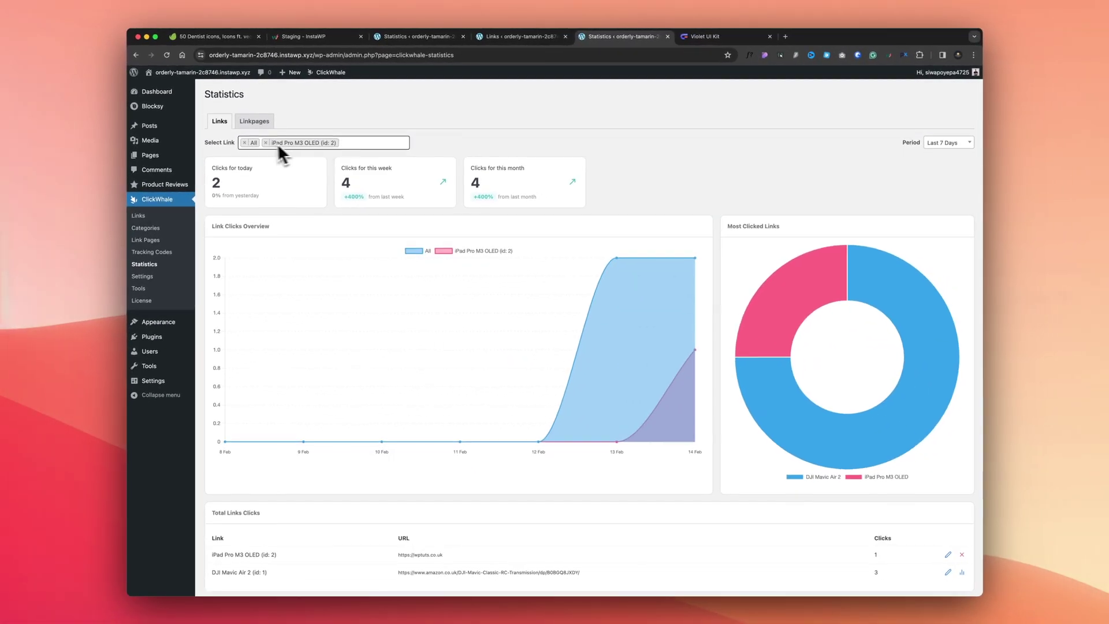
click(244, 142)
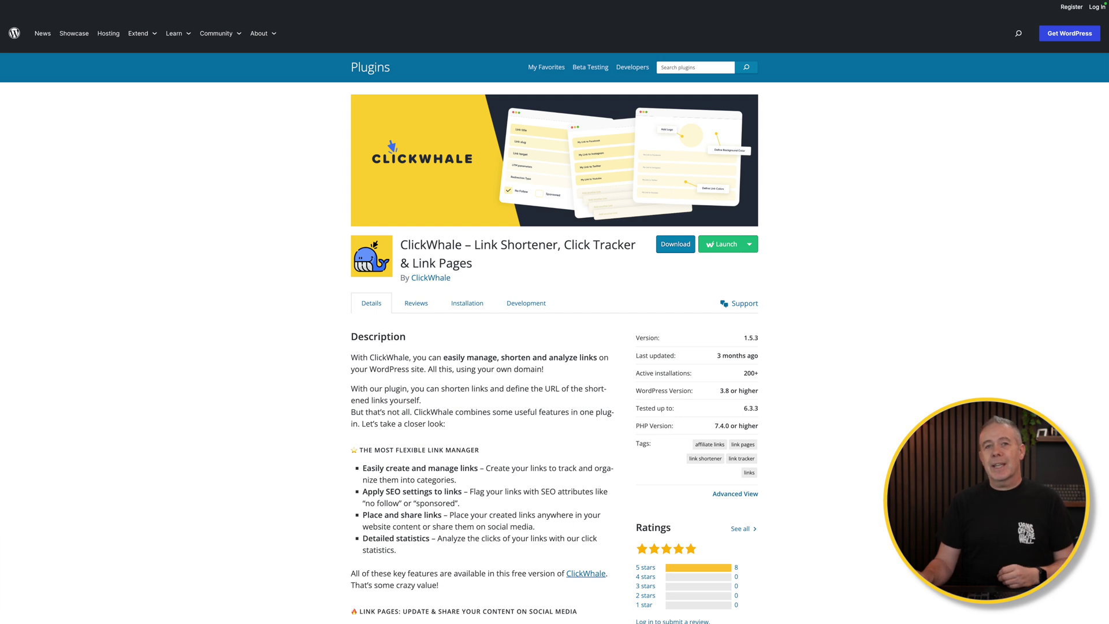
Go to ClickWhale's Links list from the admin sidebar
mouse_move(55, 231)
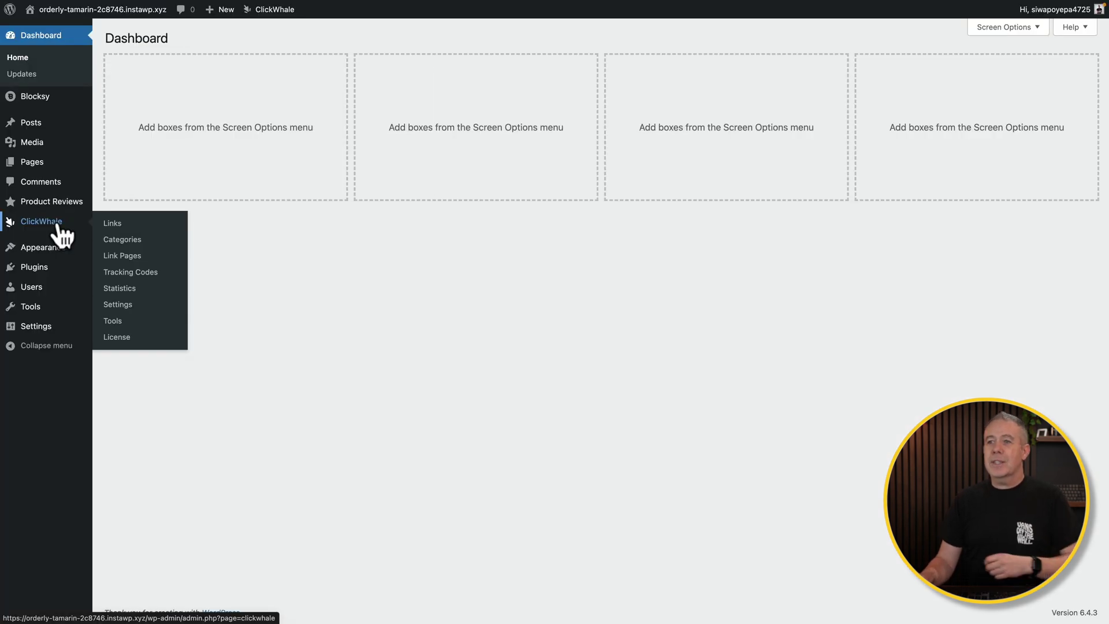
click(122, 225)
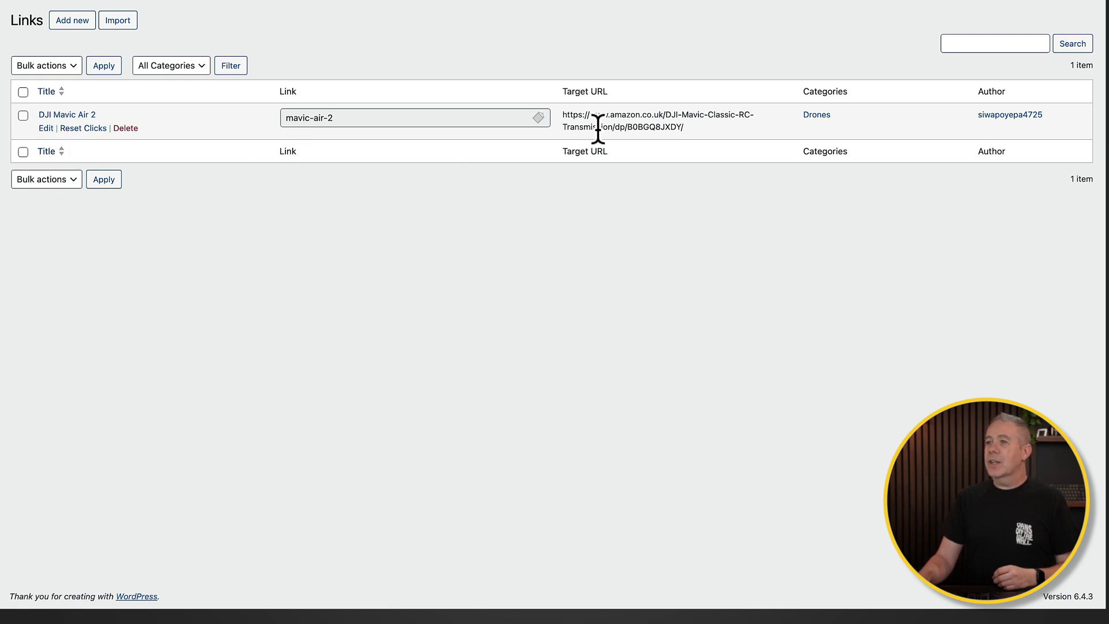
Edit the DJI Mavic Air 2 link, checking its mavic-air-2 slug and redirection type options
click(46, 129)
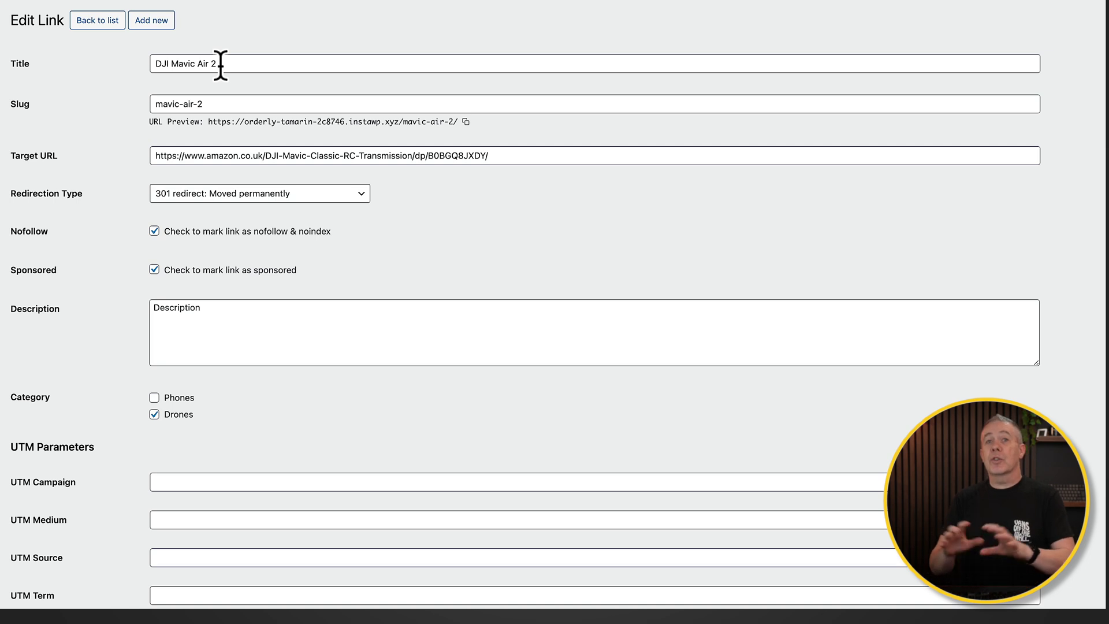
click(220, 101)
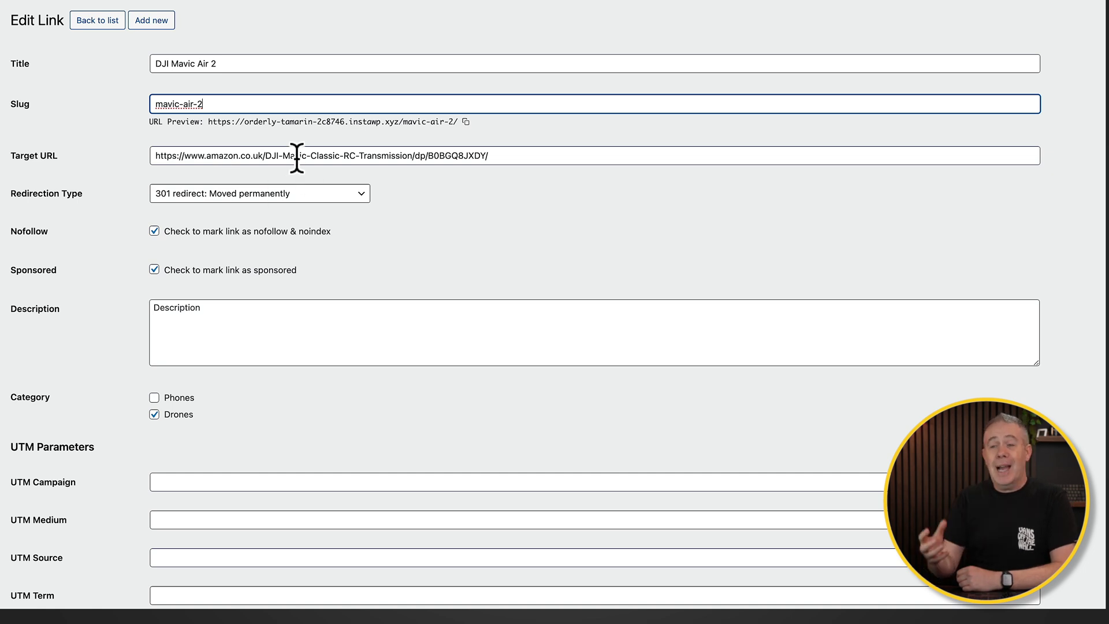
click(274, 198)
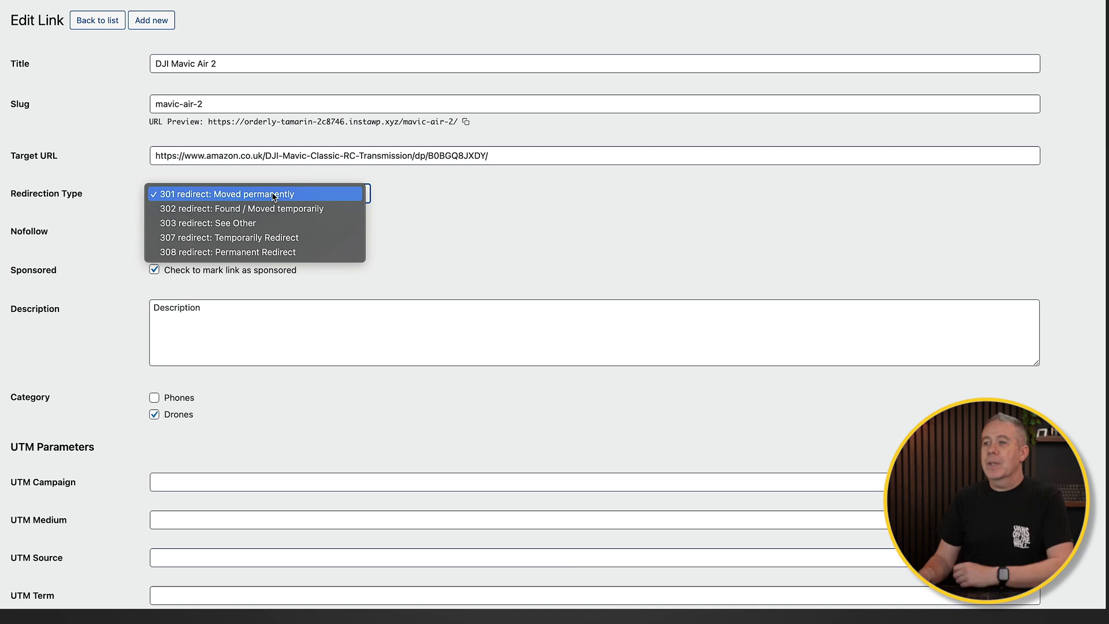
click(471, 206)
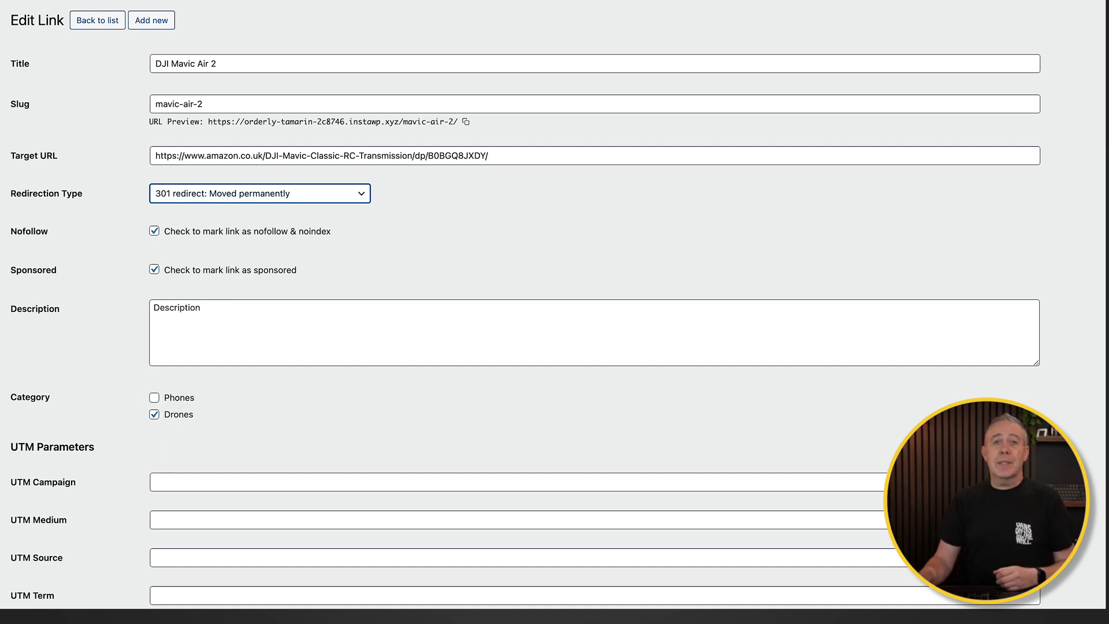
scroll(116, 422, down, 3)
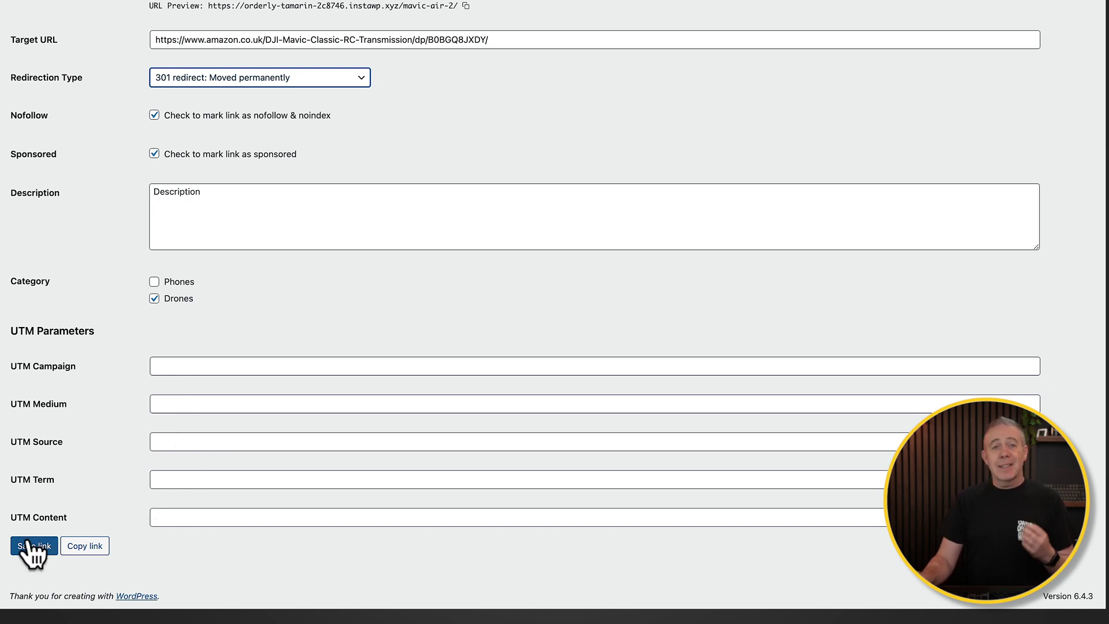
Copy the mavic-air-2 short link and open the Cum Sociis Natoque Penatibus review for editing
click(93, 546)
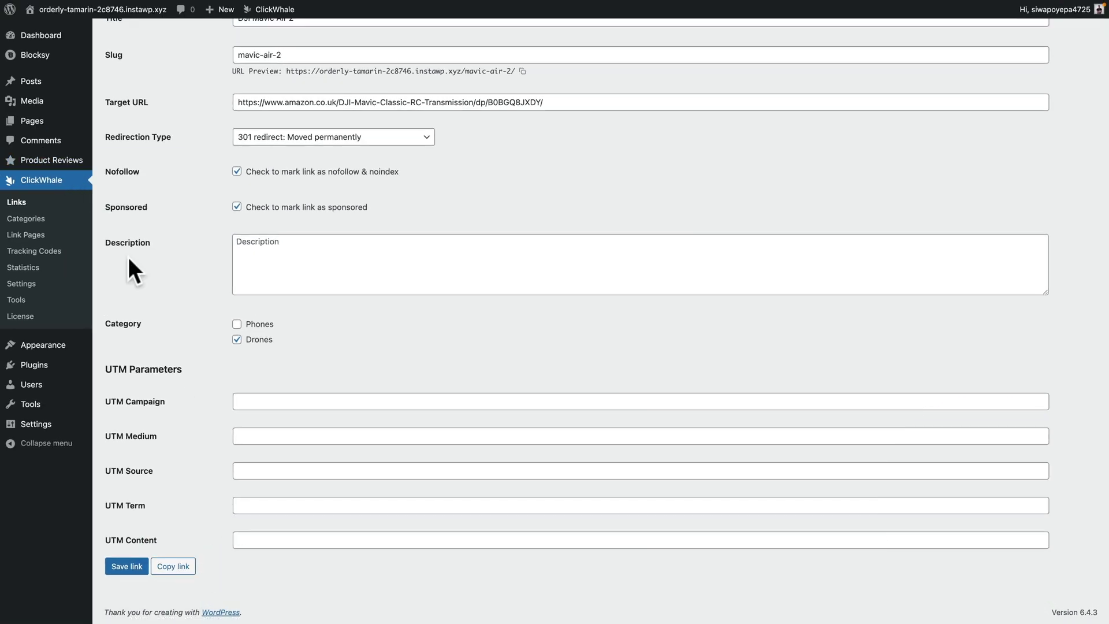
mouse_move(46, 162)
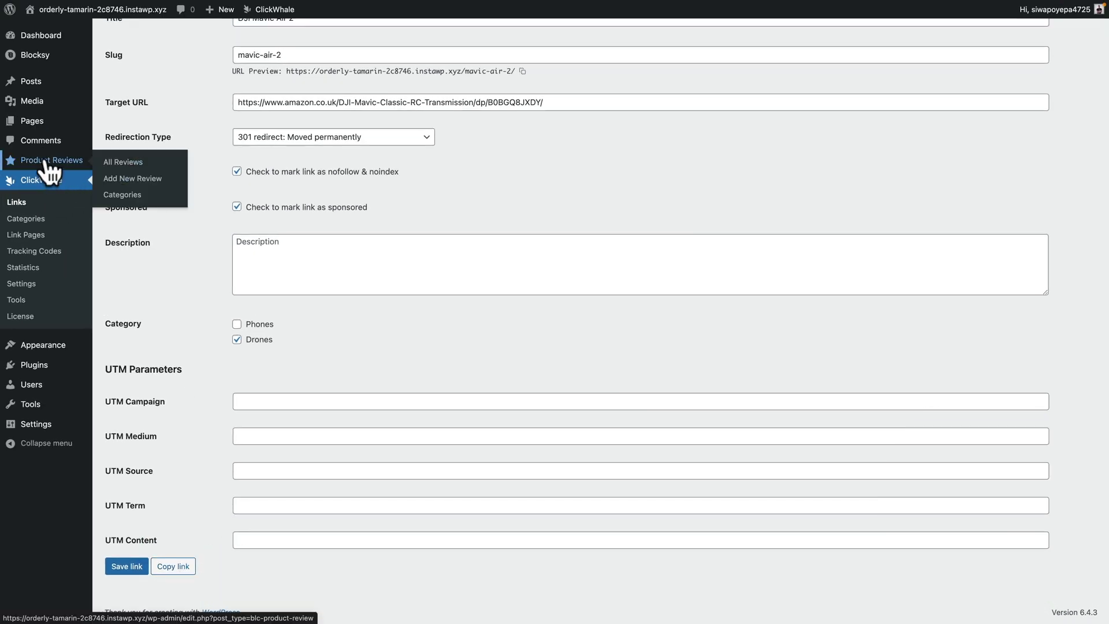
click(118, 164)
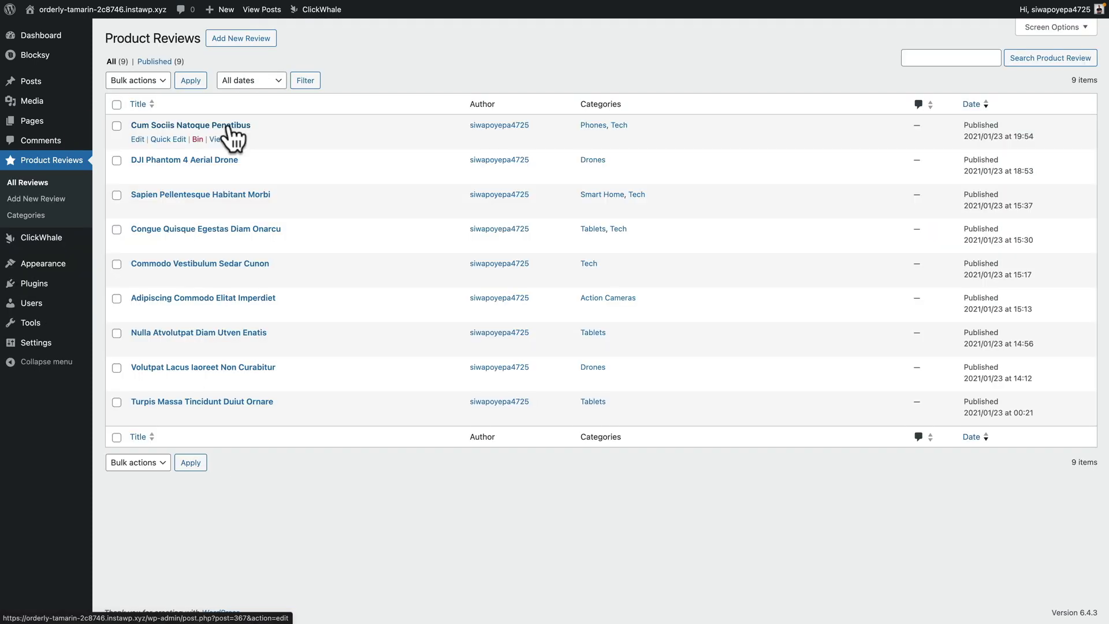
click(229, 126)
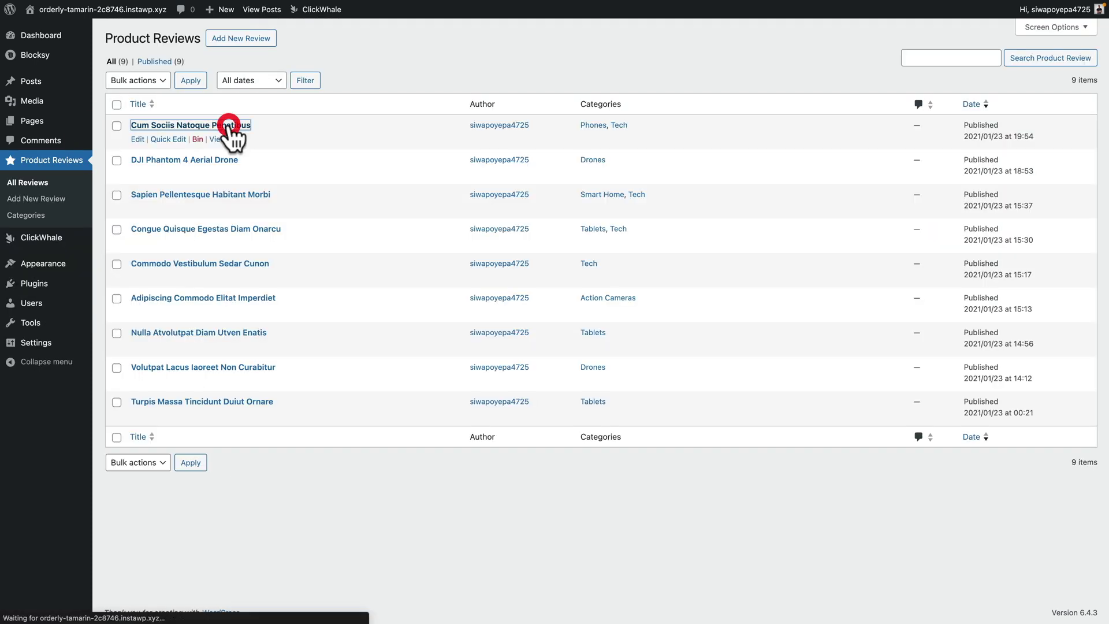
Replace the # Affiliate Link with the copied short URL, update the review and view it
scroll(274, 370, down, 10)
scroll(274, 367, down, 3)
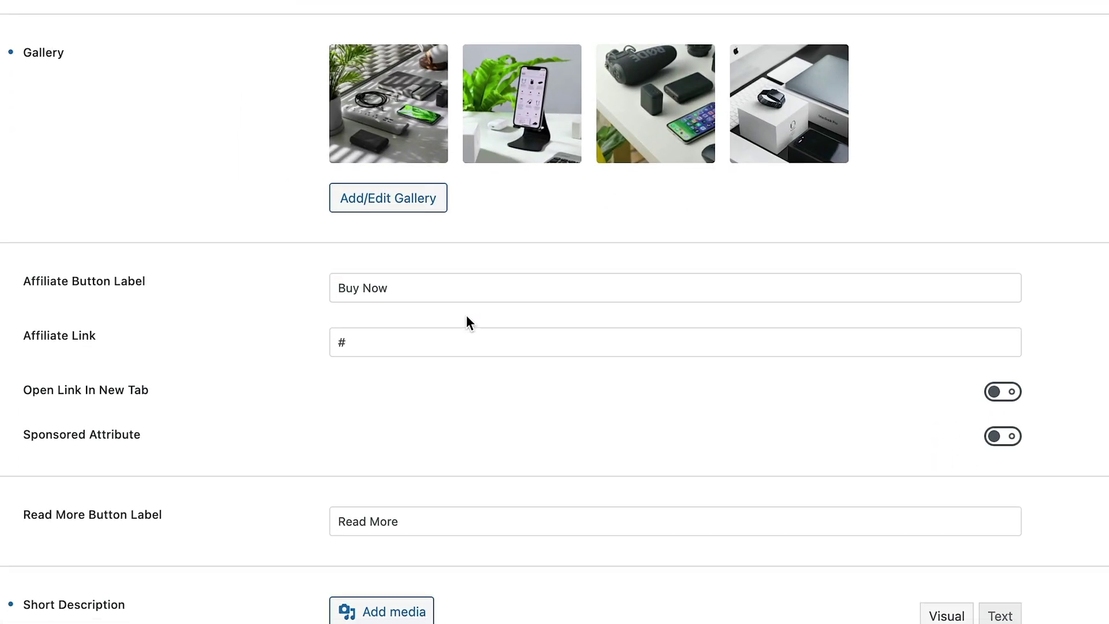
click(382, 342)
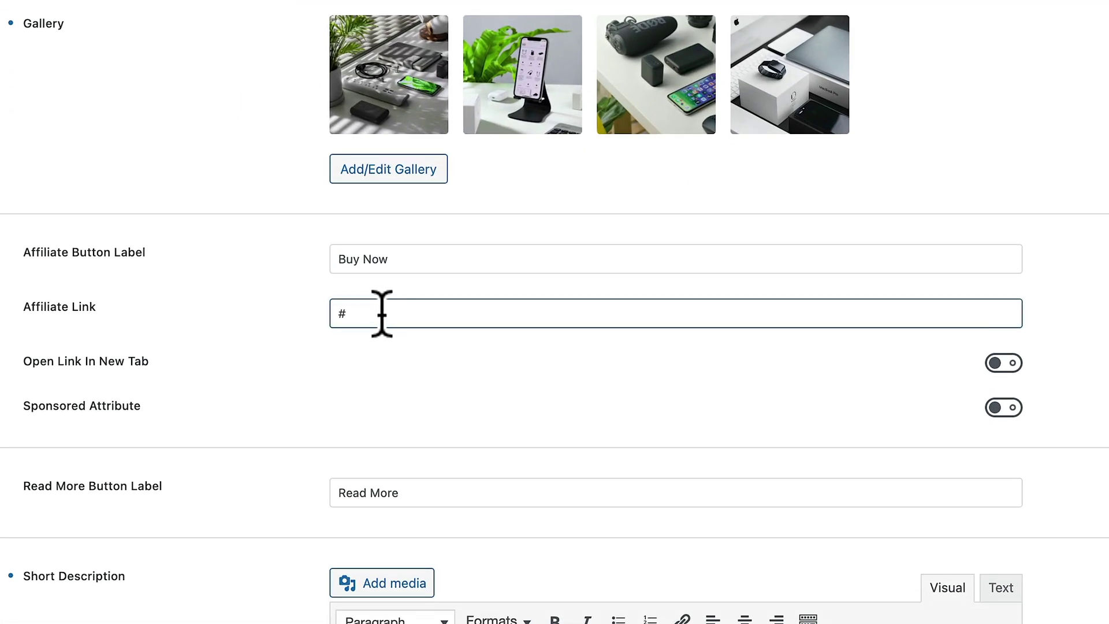
drag(380, 314, 330, 318)
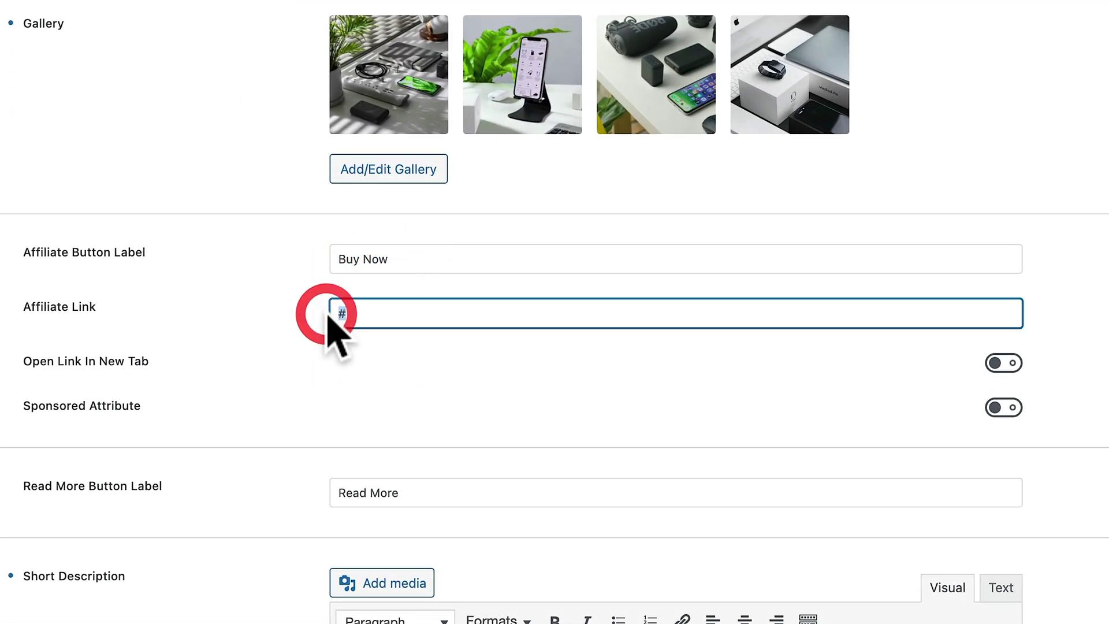
key(super+v)
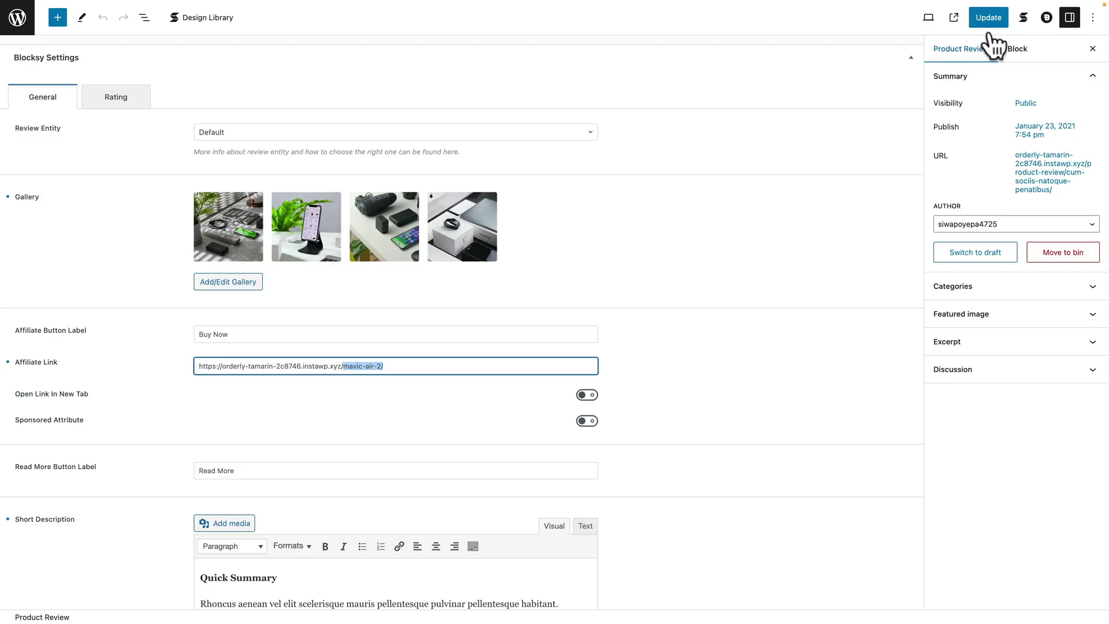
click(989, 20)
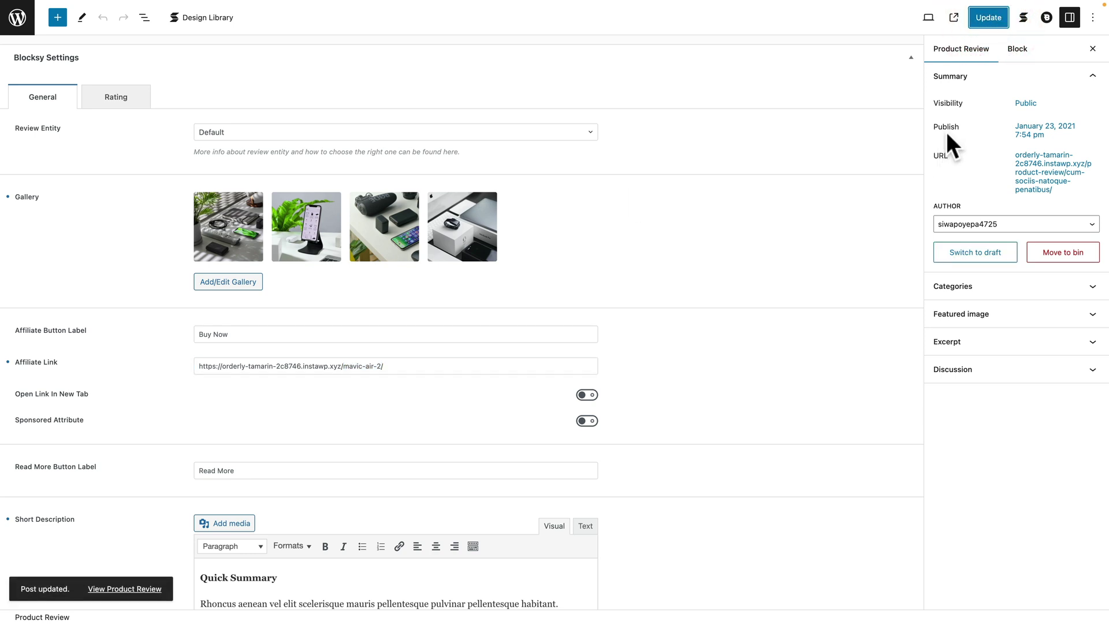
click(953, 24)
Test the review's Buy Now link to Amazon, then check ClickWhale Statistics for the recorded clicks
scroll(321, 304, down, 5)
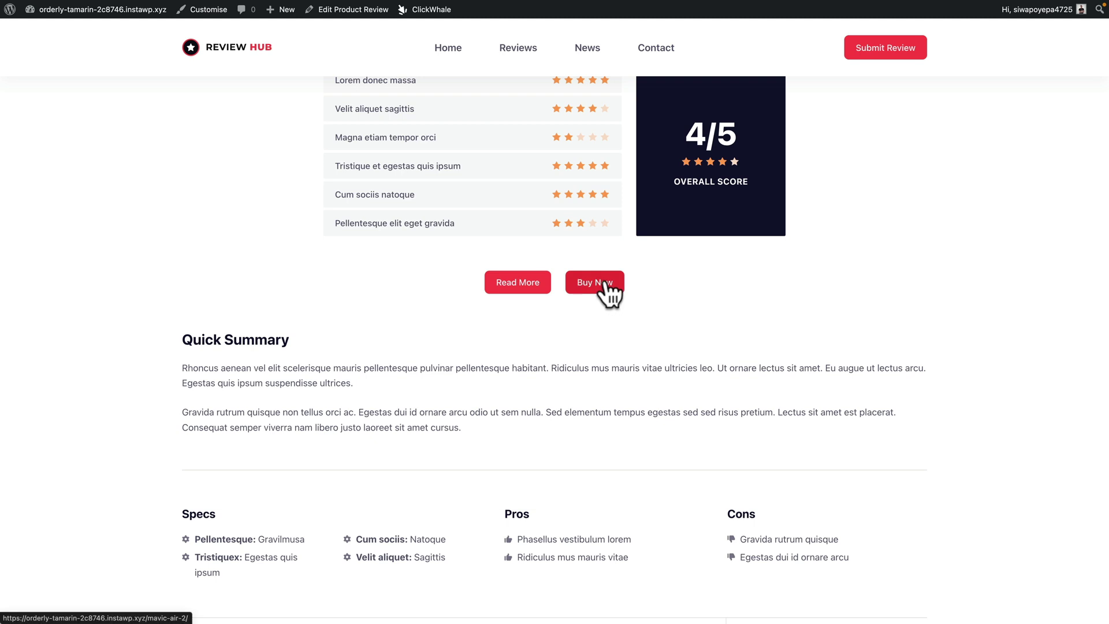
click(606, 279)
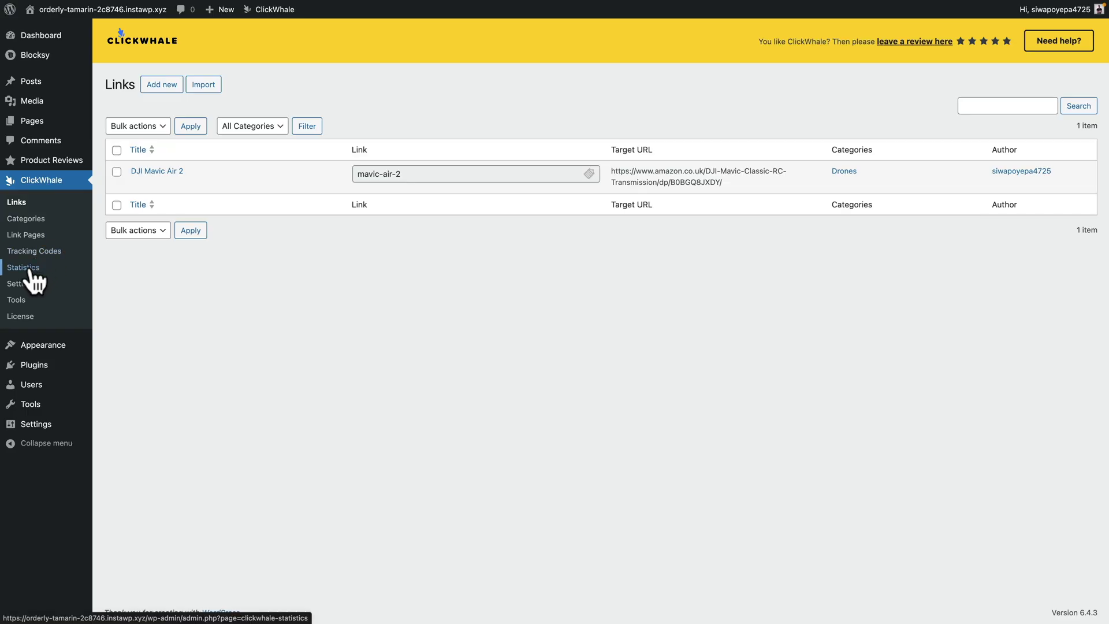
click(23, 267)
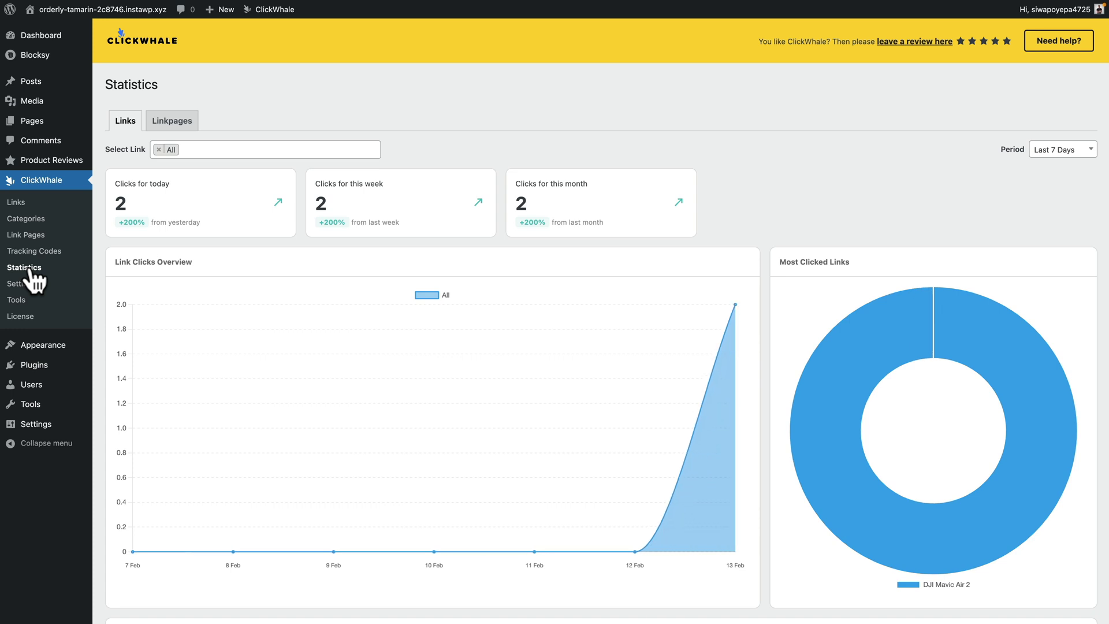
Chart the DJI Mavic Air 2 link's clicks separately in Statistics
scroll(842, 213, down, 3)
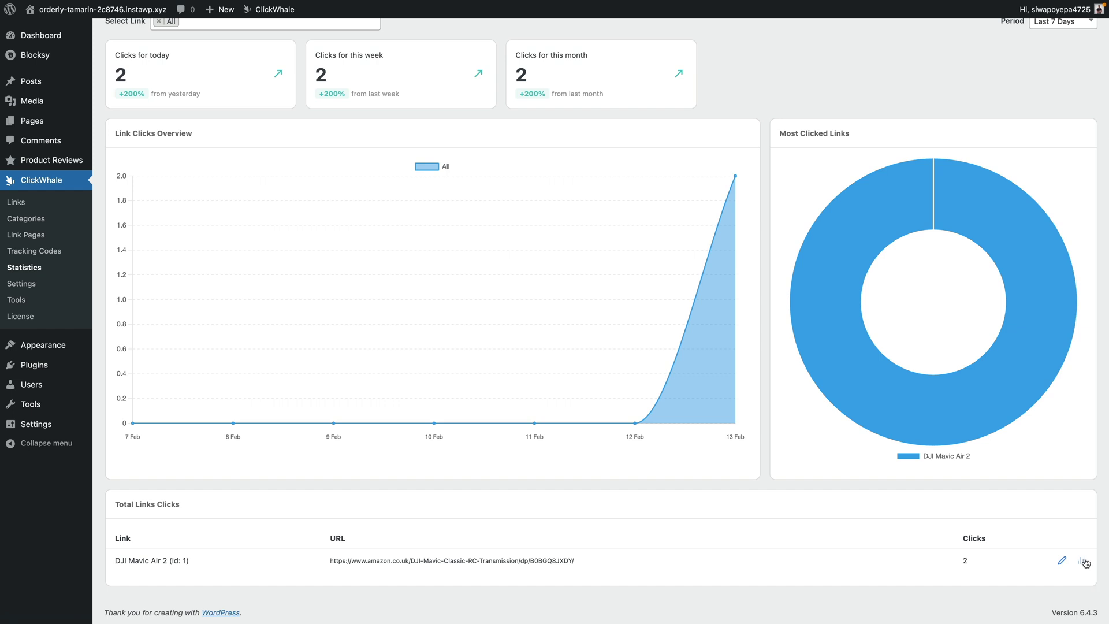
click(1084, 560)
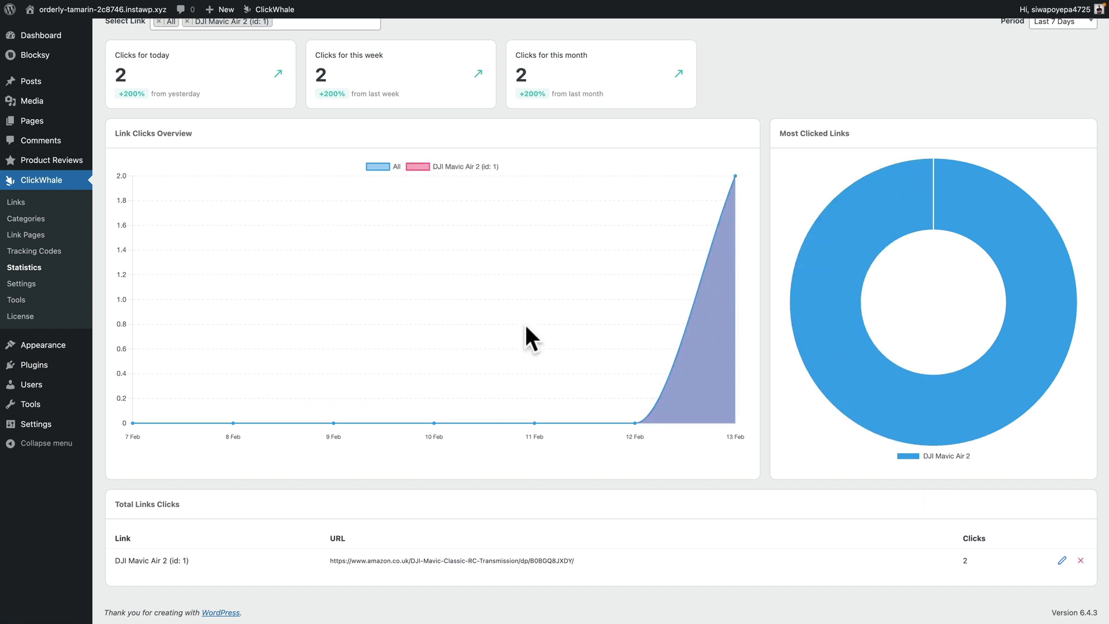
scroll(520, 329, up, 2)
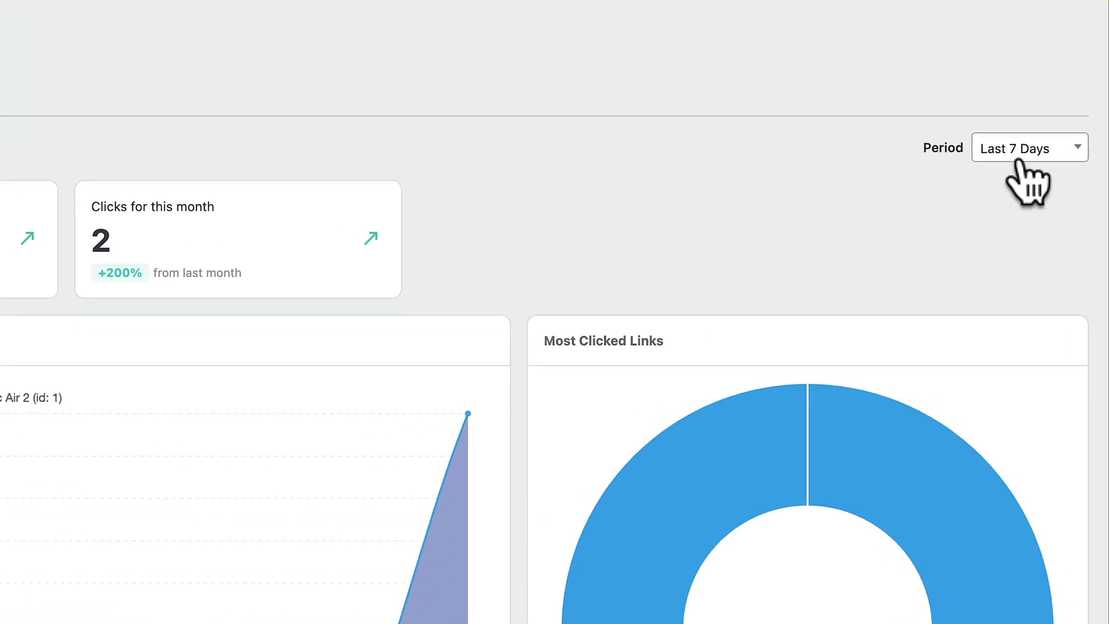
Switch the Statistics period from the last 7 days to Custom
click(1020, 169)
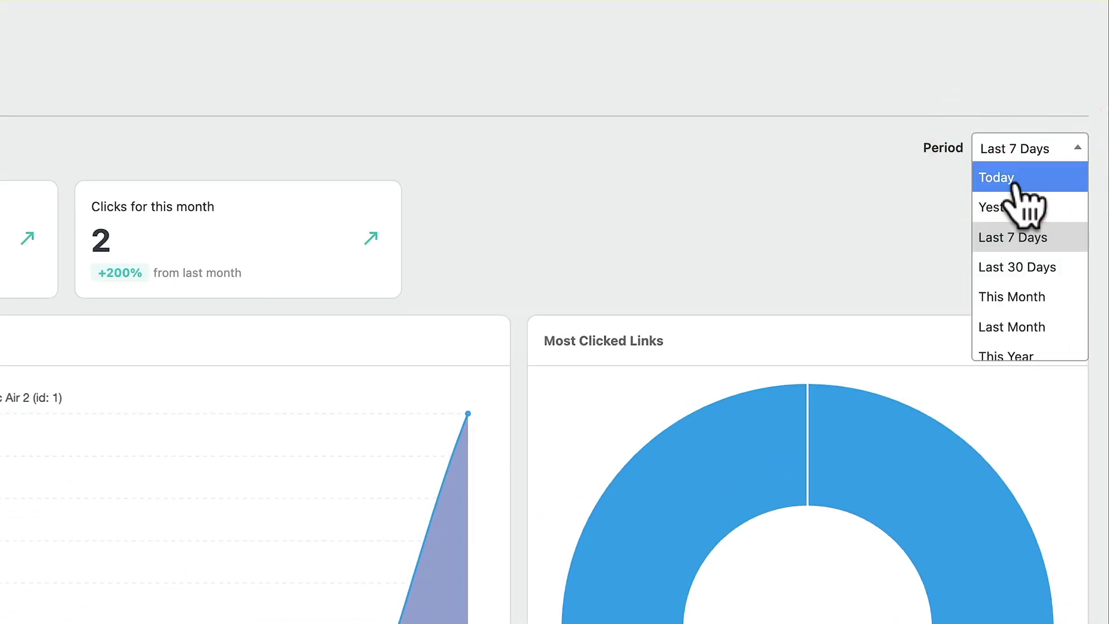
scroll(1016, 249, down, 3)
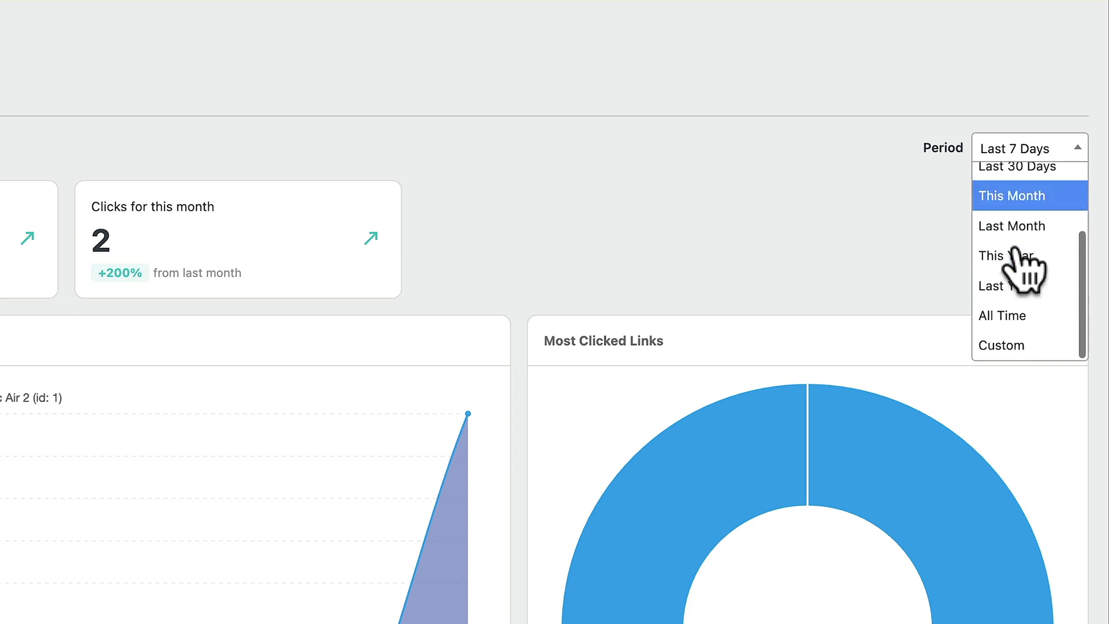
click(1004, 338)
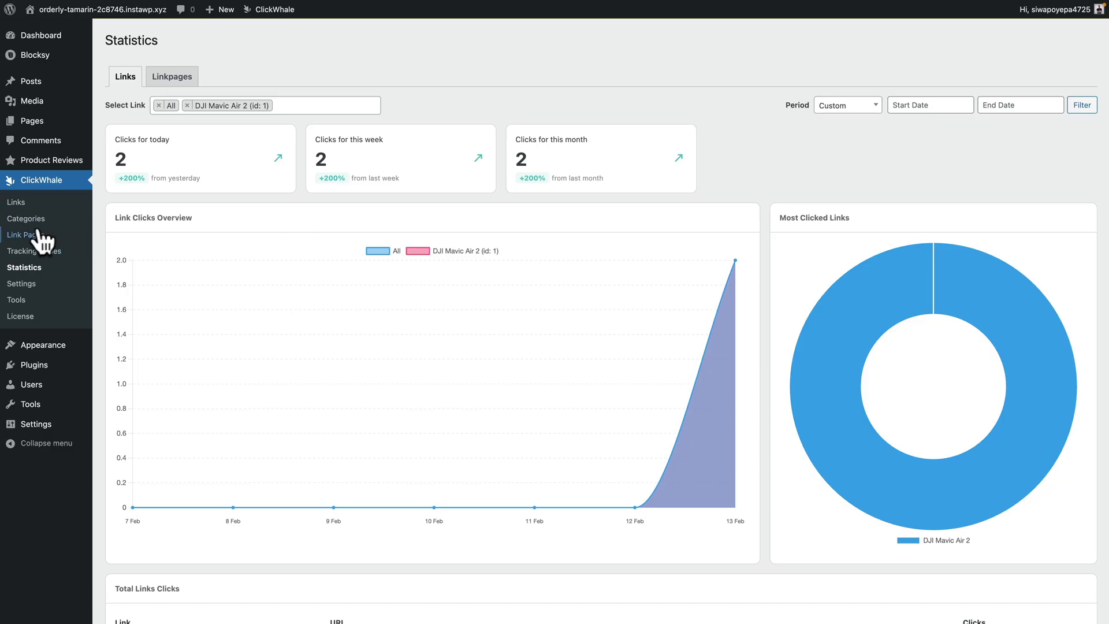
Visit ClickWhale Categories, then open DJI Mavic Air 2 for editing with its Category choices shown
click(26, 221)
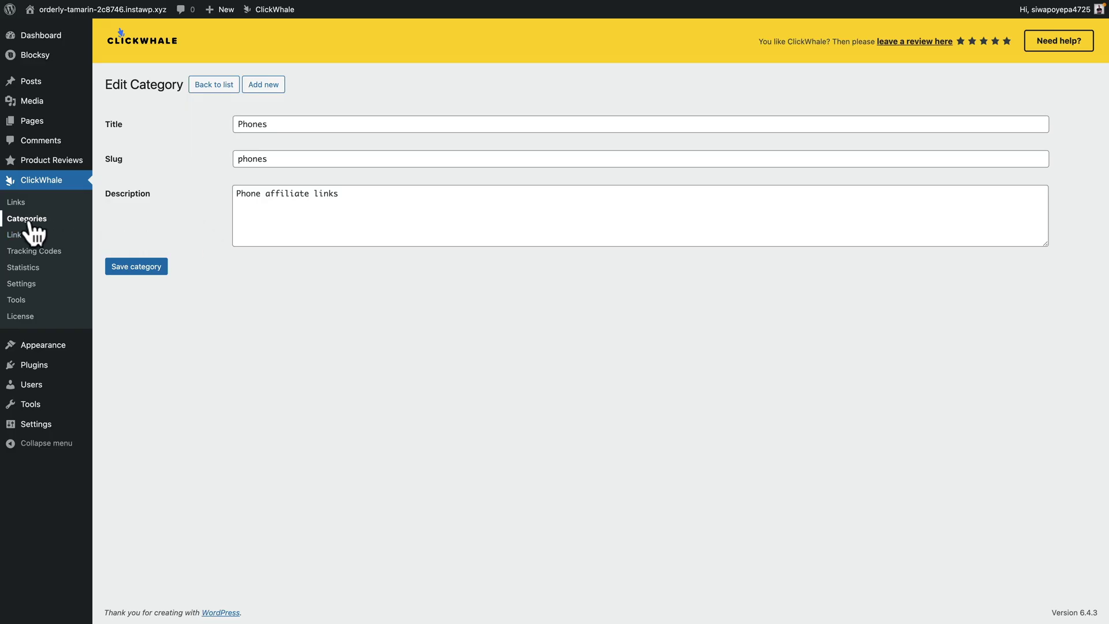
click(17, 203)
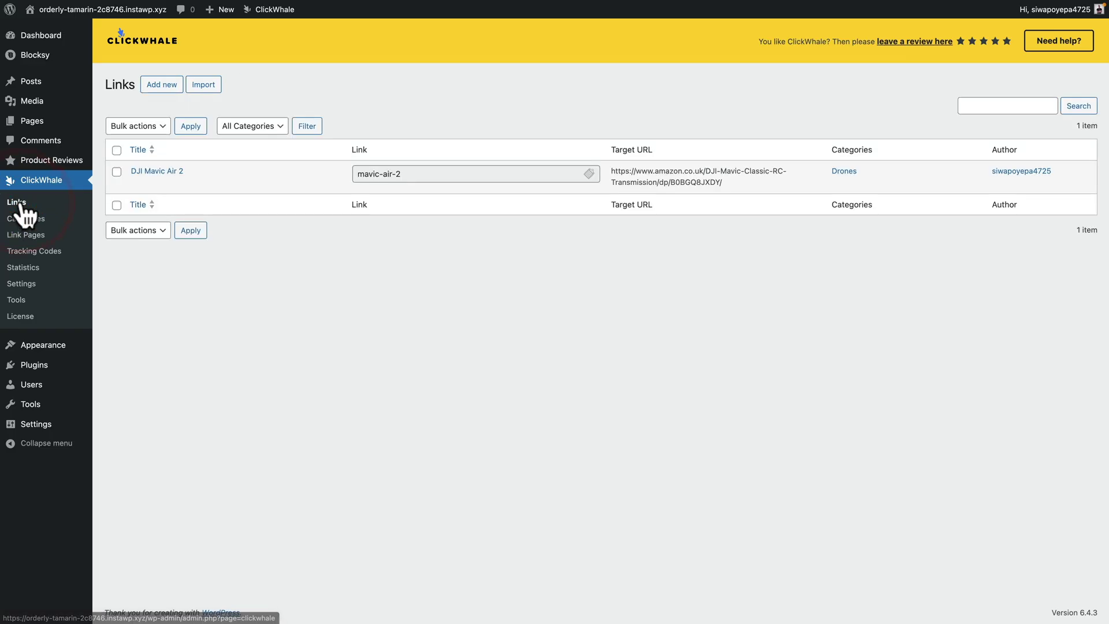
click(156, 171)
scroll(286, 445, down, 3)
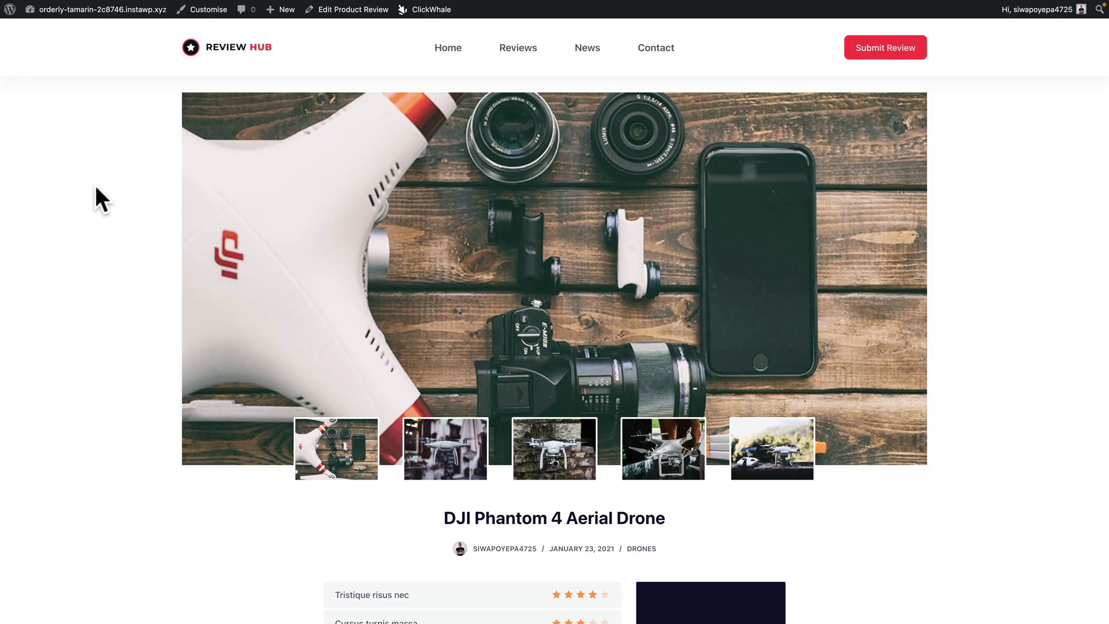
Scroll down through the Review Hub drone review page
scroll(95, 182, down, 6)
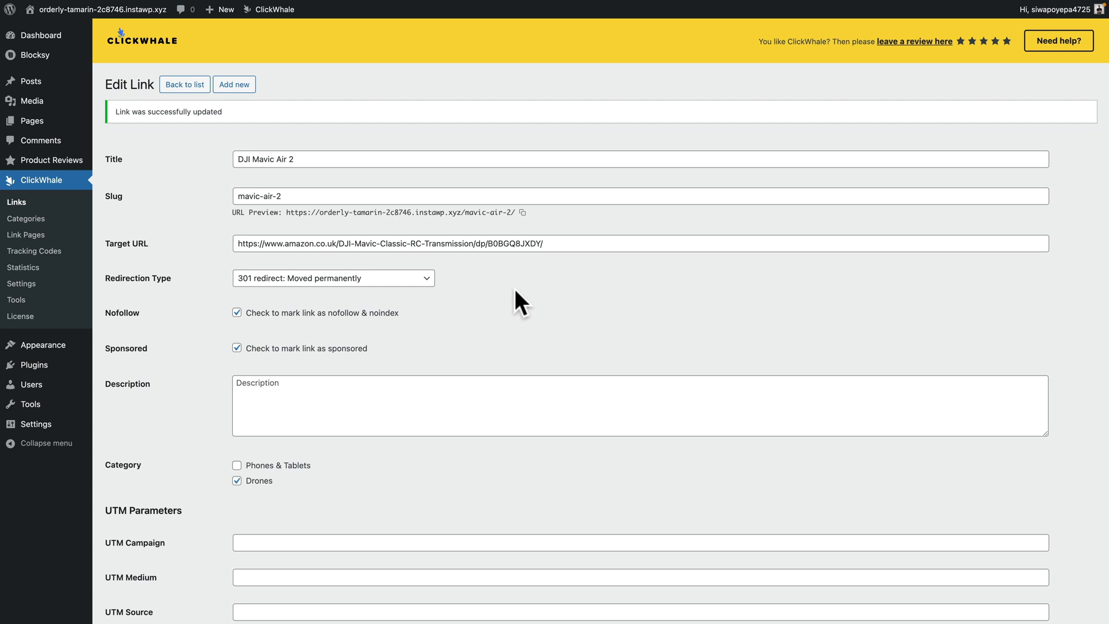
drag(548, 243, 247, 243)
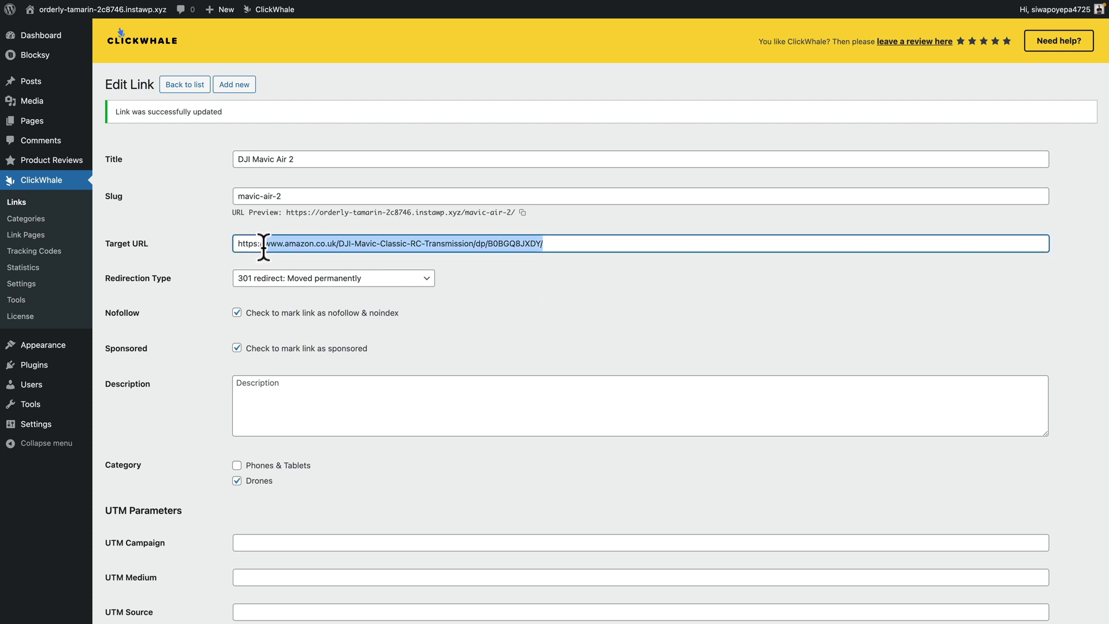
text(google.co.uk)
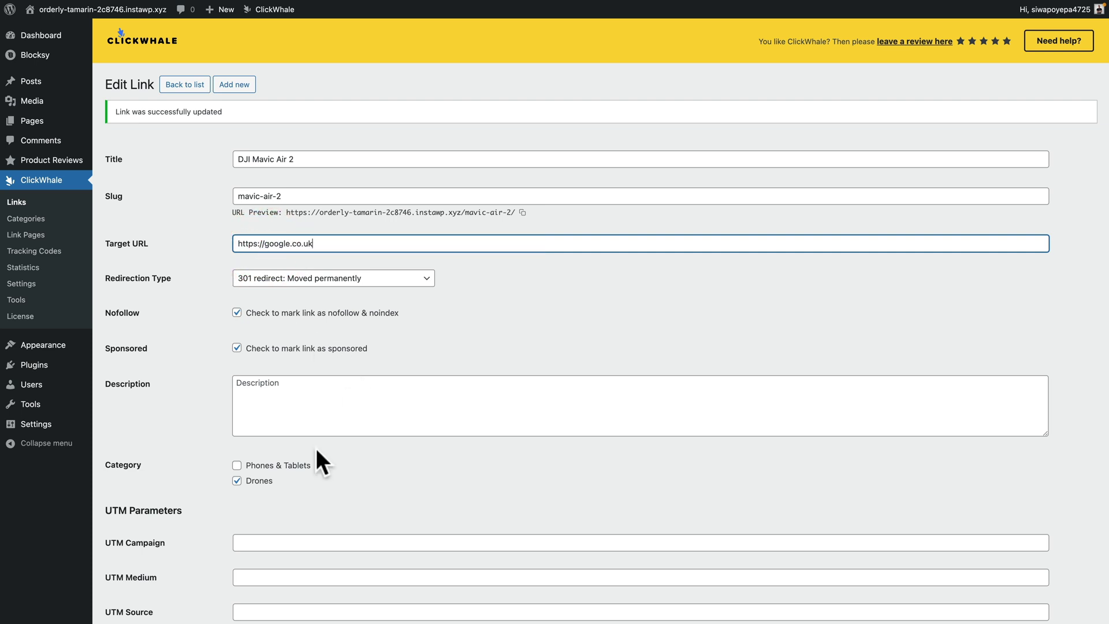
scroll(315, 451, down, 3)
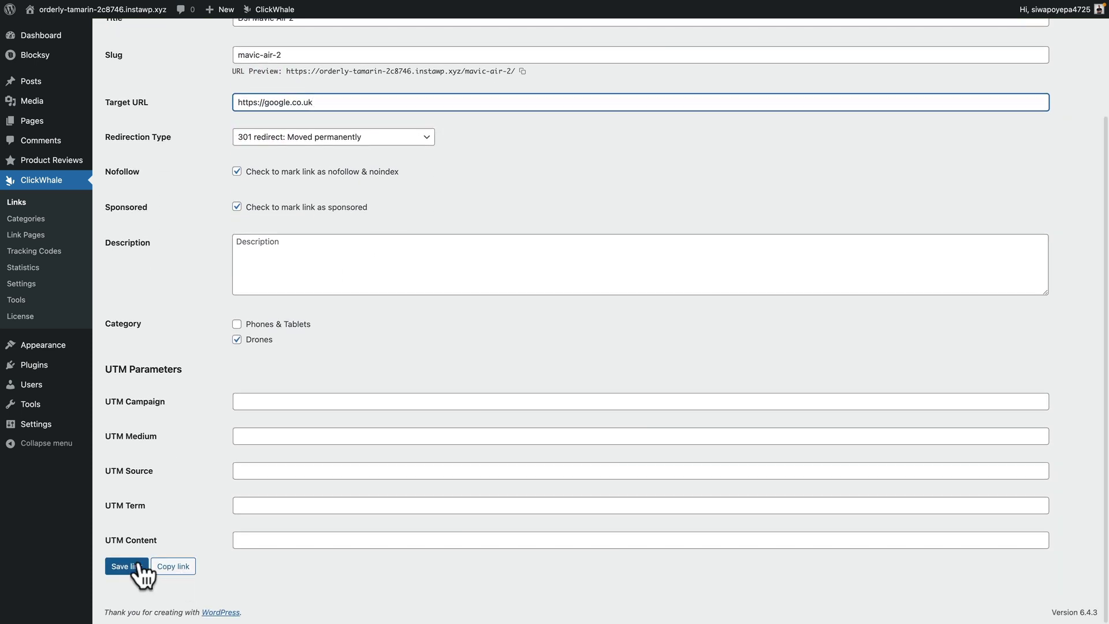
click(133, 566)
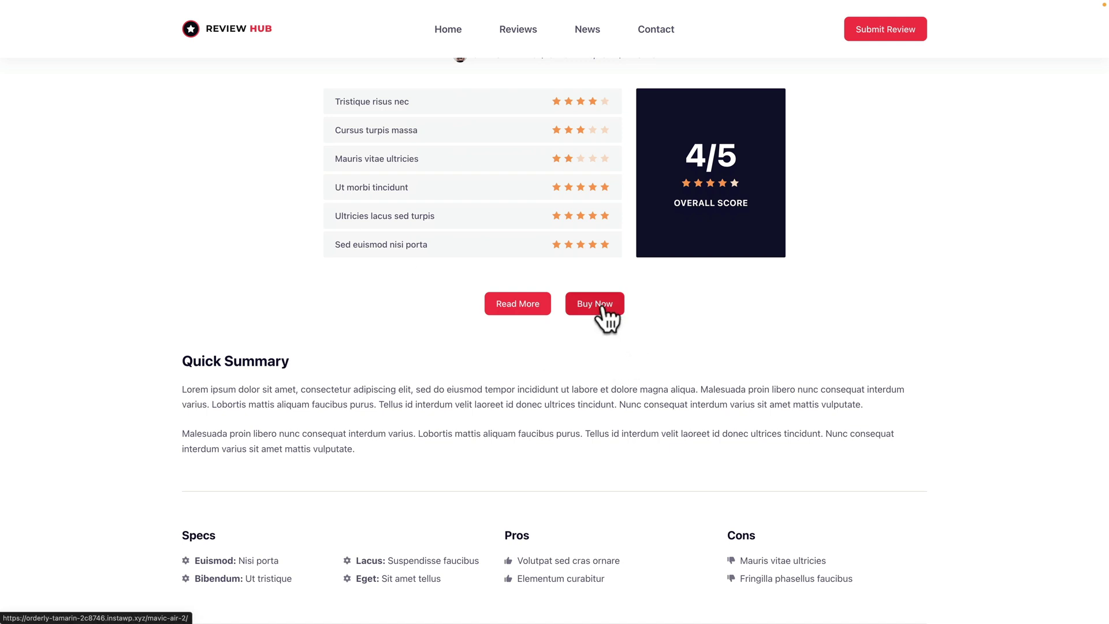
Follow the review's Buy Now link, confirming it now lands on the Google homepage
click(603, 306)
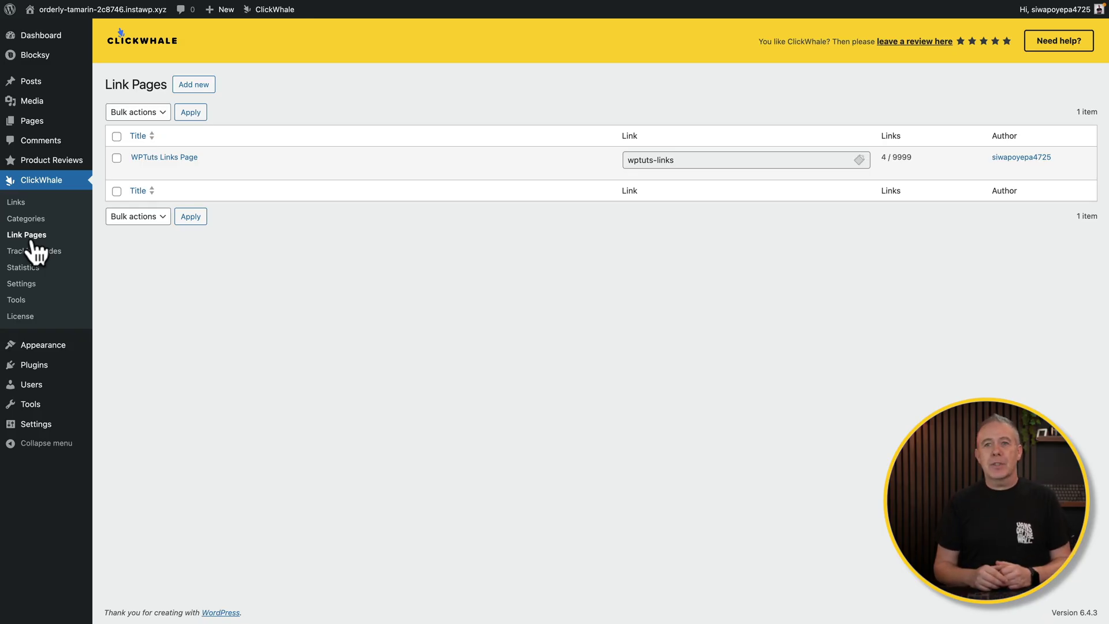
Open the WPTuts Links Page from ClickWhale's Link Pages list
click(179, 159)
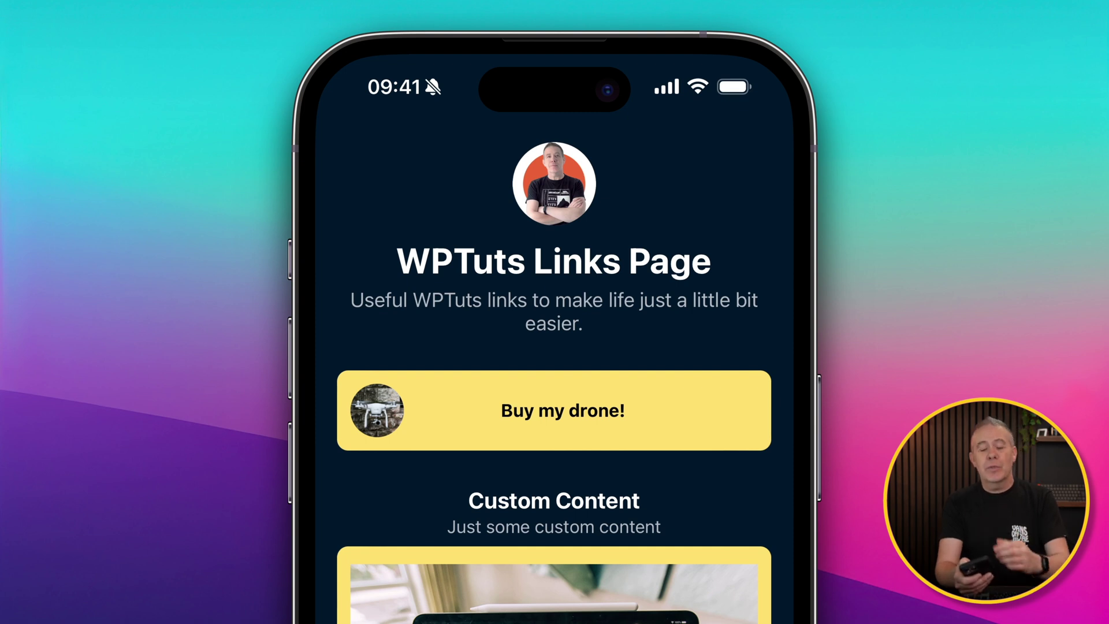
Switch Safari back to the WPTuts Links Page tab and scroll down it
scroll(554, 404, down, 3)
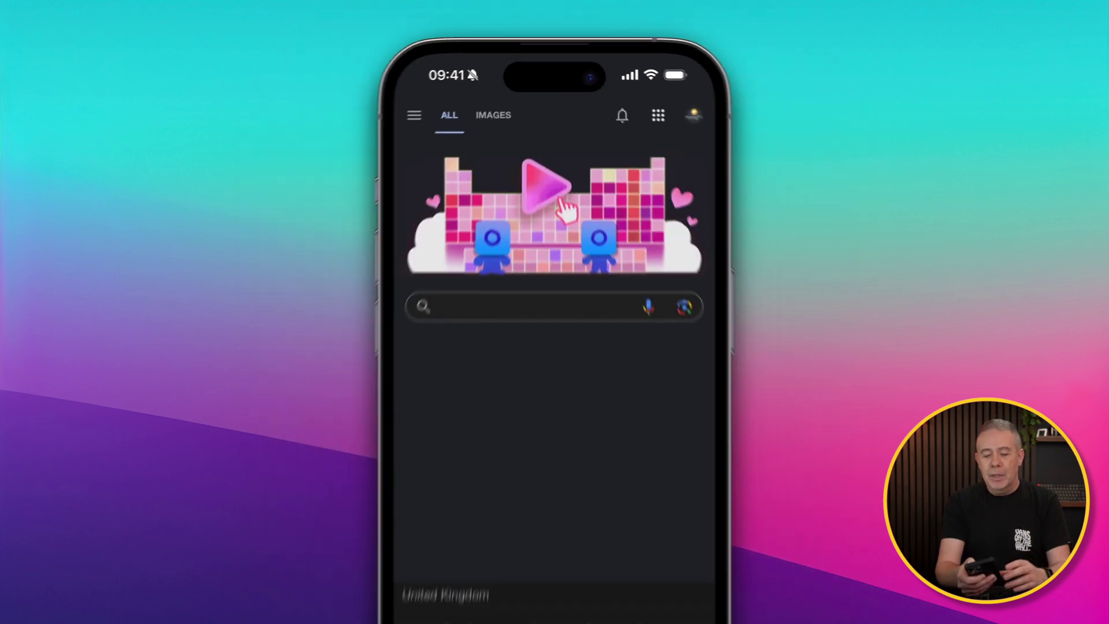
click(658, 557)
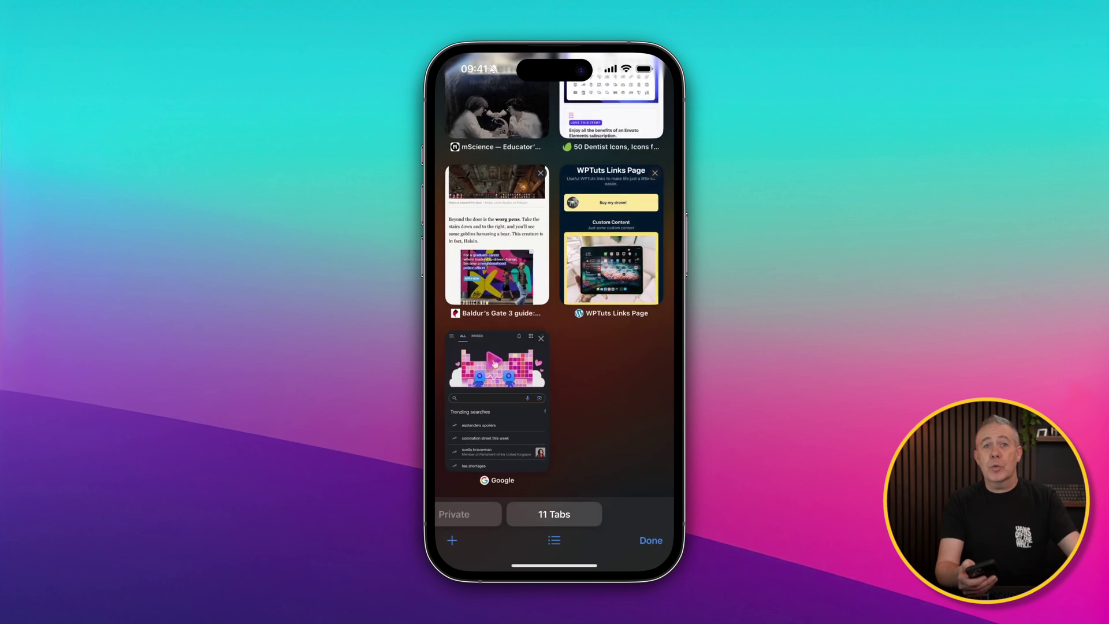
click(610, 243)
scroll(559, 516, down, 5)
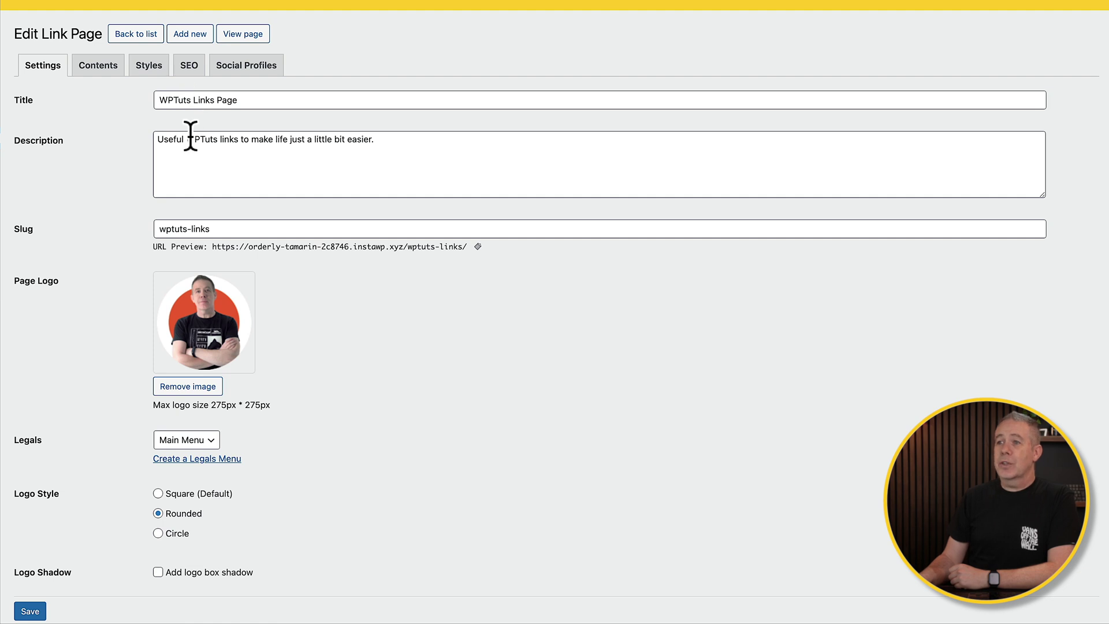
On the wptuts-links page editor, choose No Menu for the Legals setting
click(228, 229)
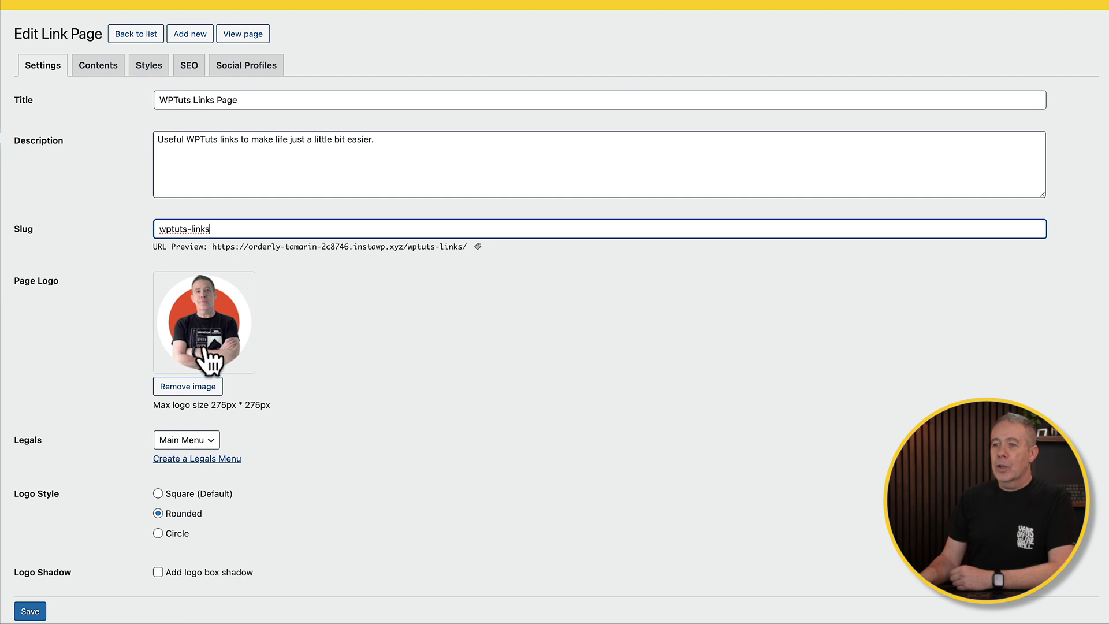
scroll(287, 439, down, 2)
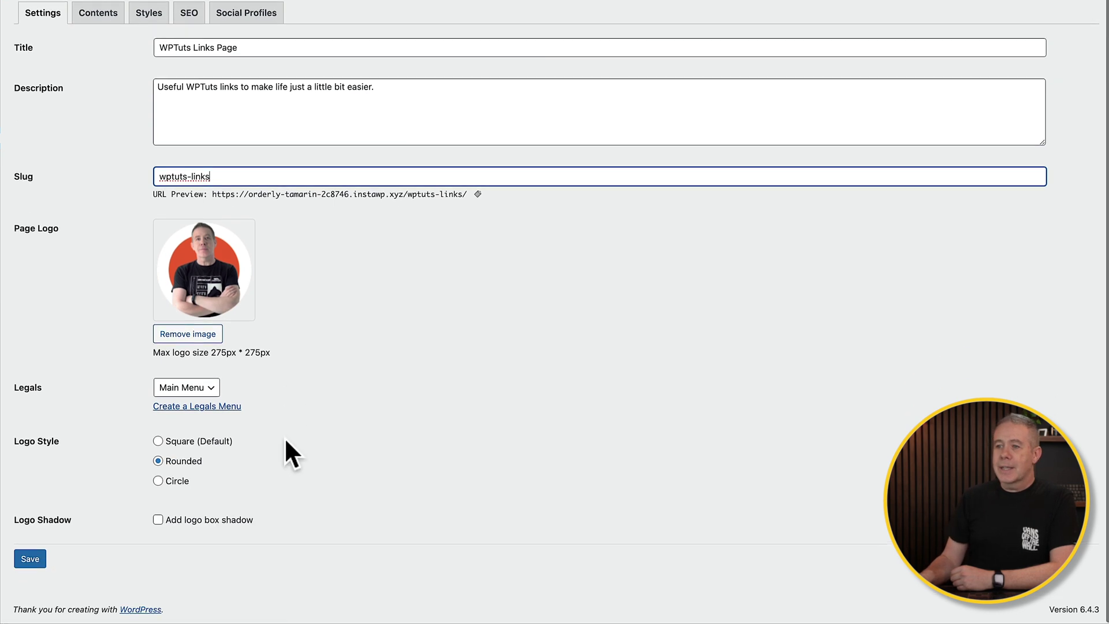
click(183, 390)
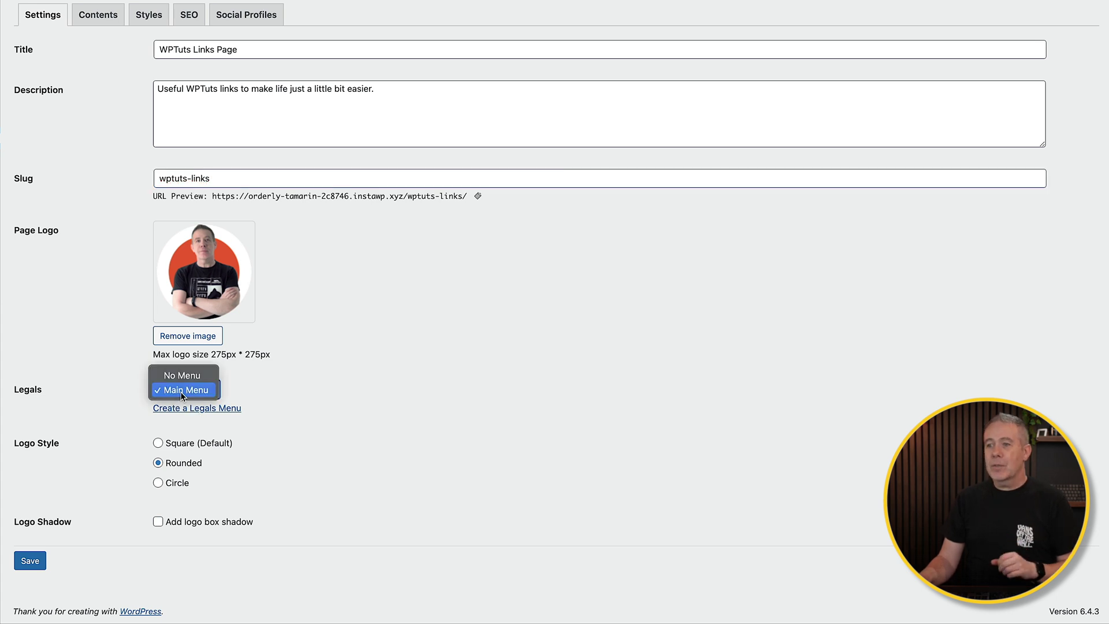
click(181, 375)
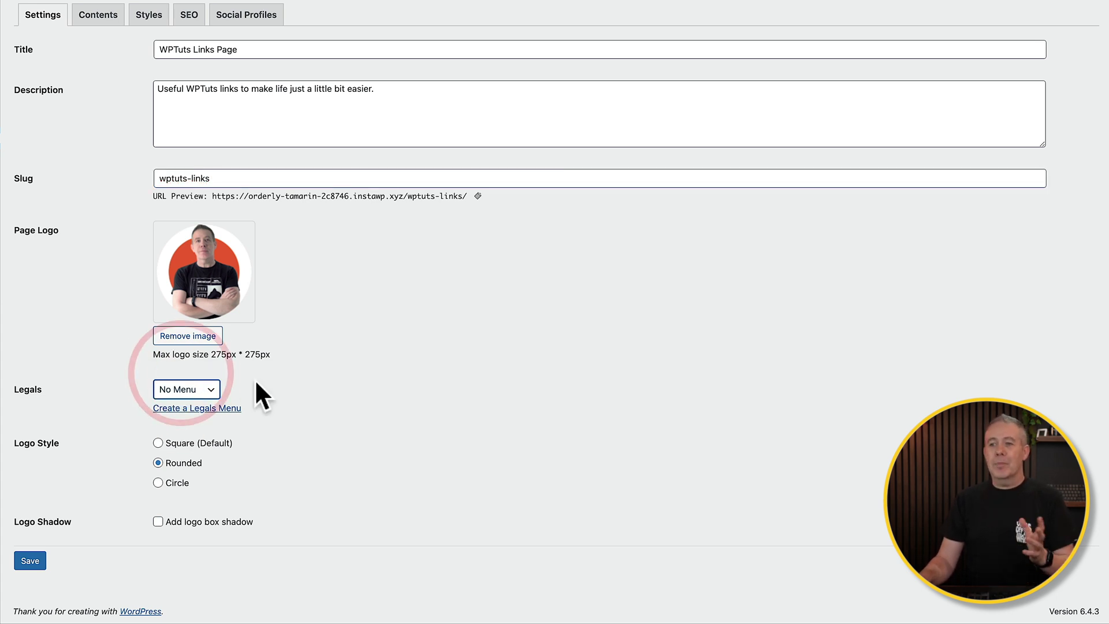
click(282, 390)
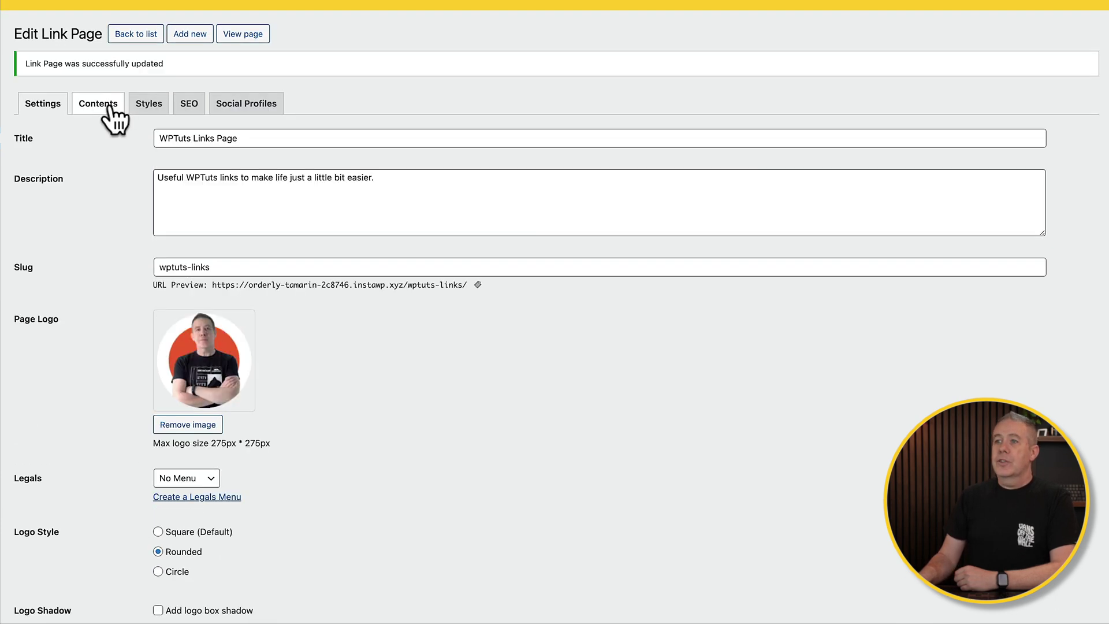
On the Contents tab, expand the Buy my drone! and Custom Content blocks
click(107, 17)
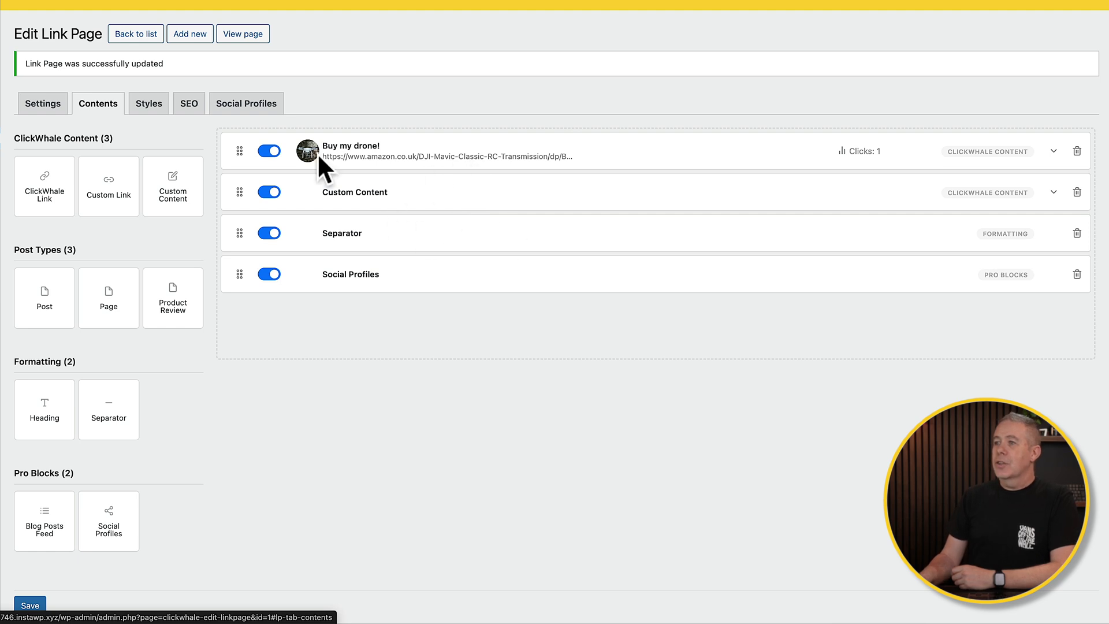
click(1053, 151)
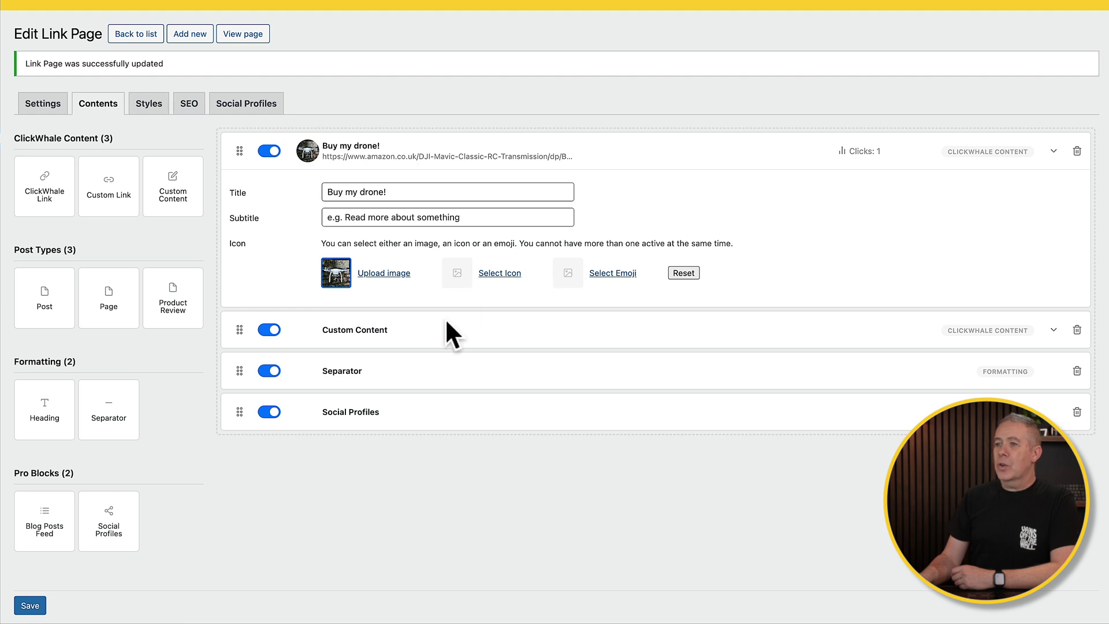
click(1054, 331)
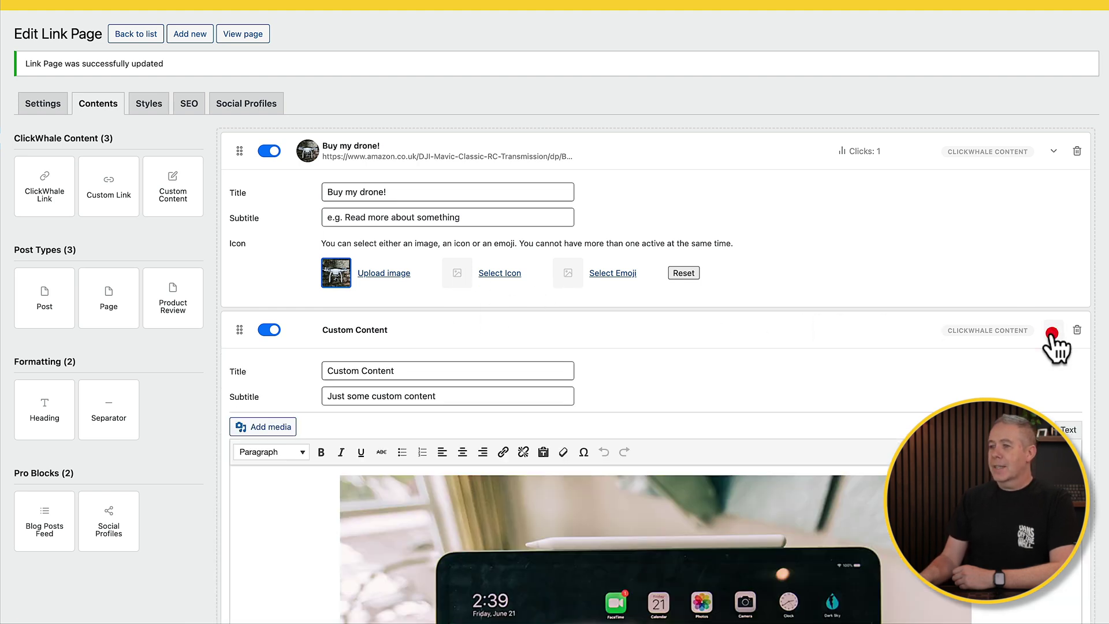
Review the Custom Content block's title, subtitle, image and paragraph text, then go to Styles
scroll(828, 381, down, 3)
scroll(828, 379, down, 5)
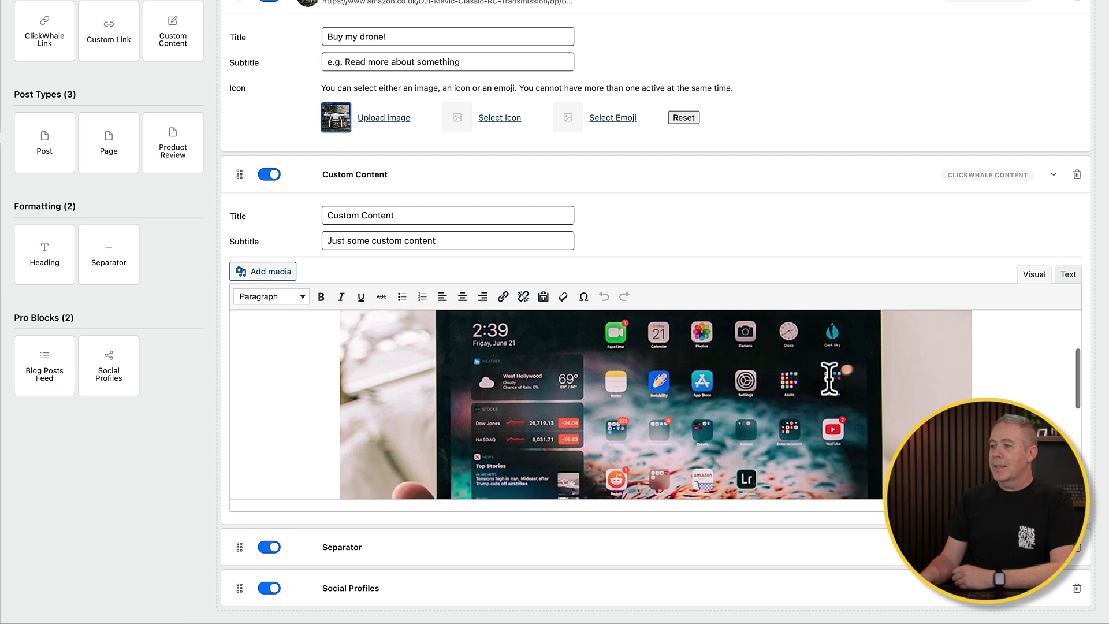
scroll(829, 378, down, 2)
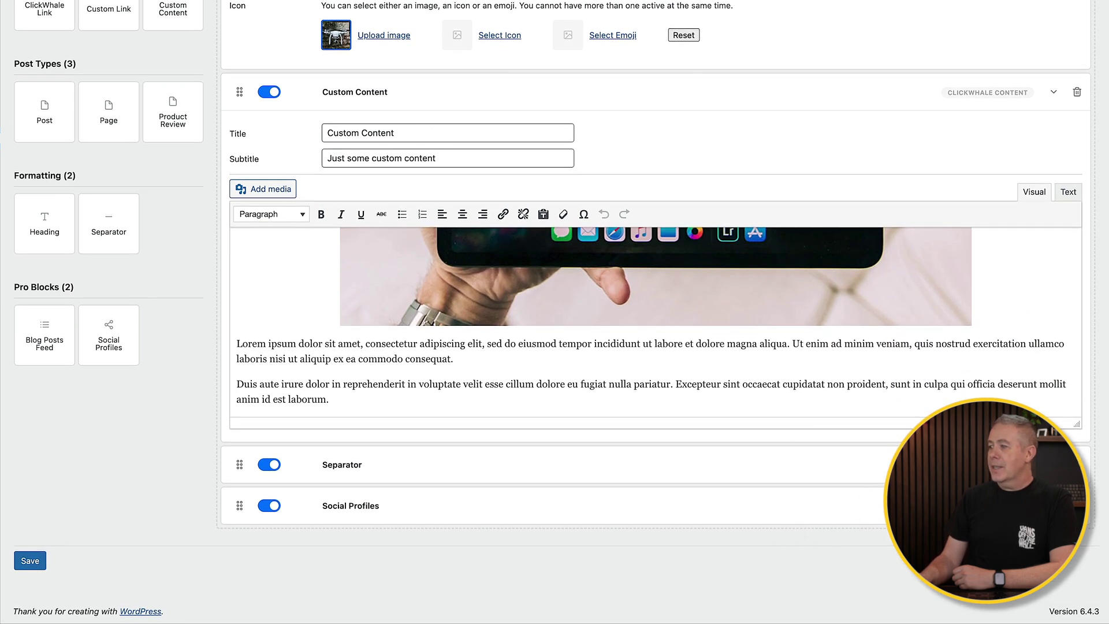
click(351, 506)
click(728, 497)
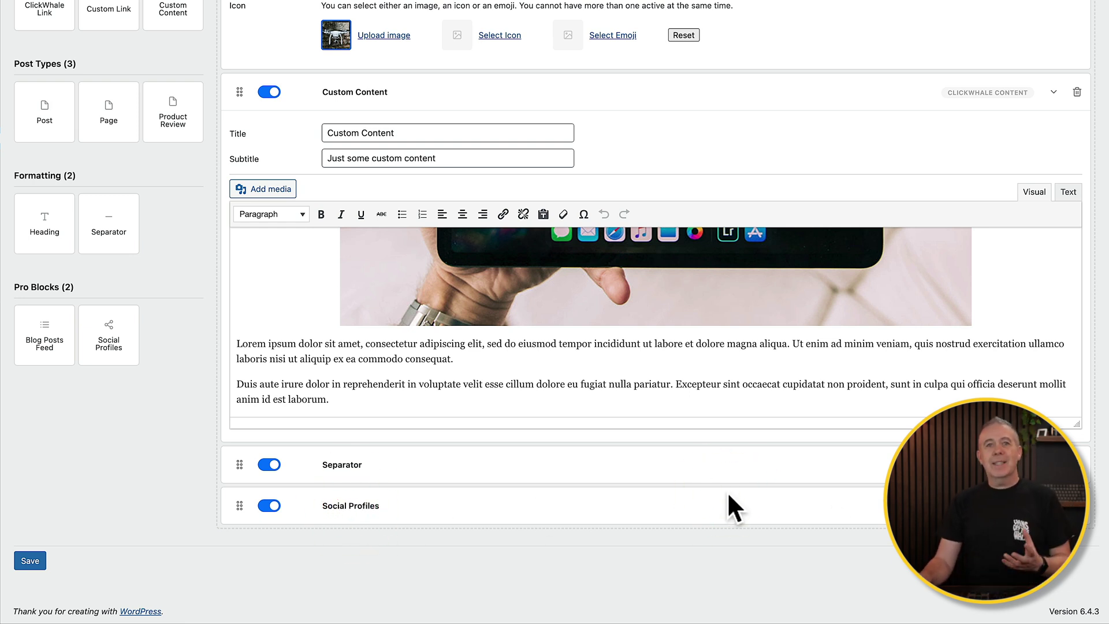
scroll(726, 489, up, 5)
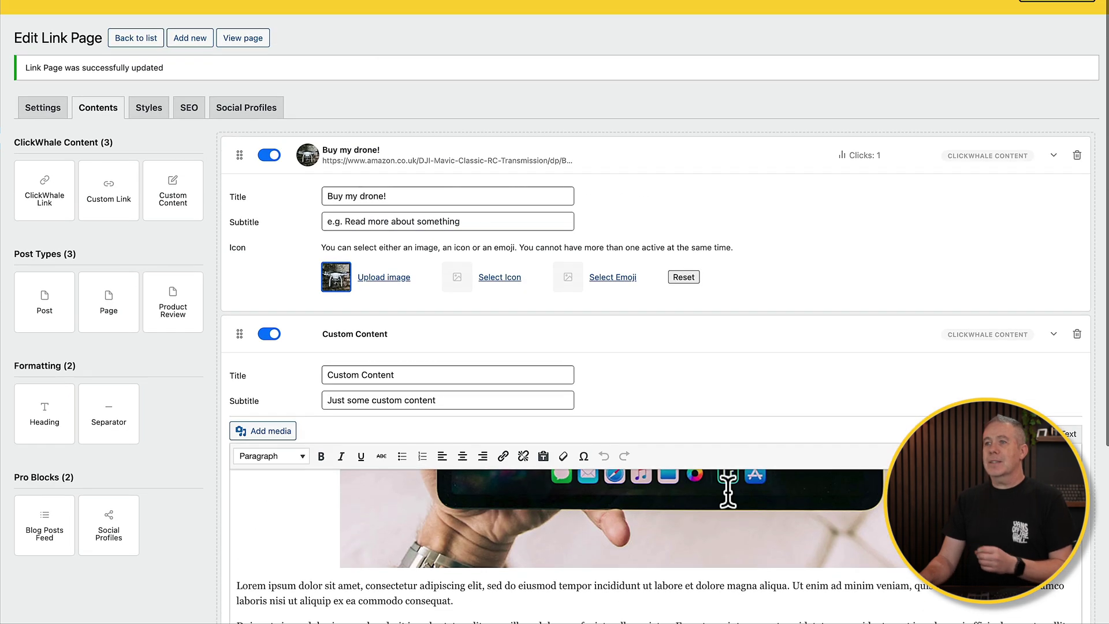
scroll(726, 489, up, 3)
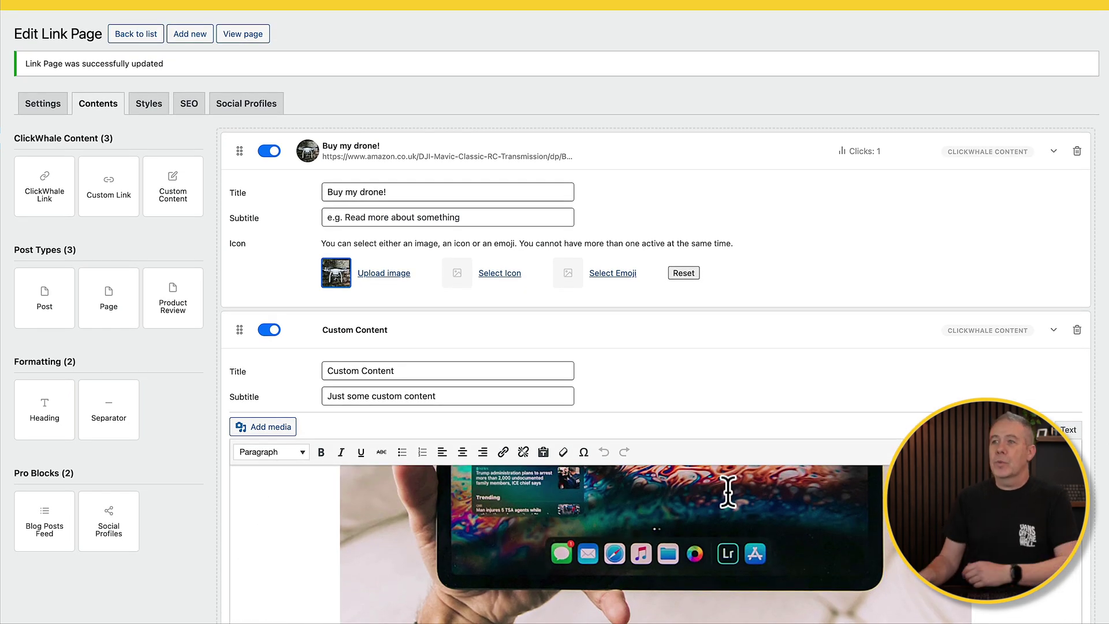
click(155, 106)
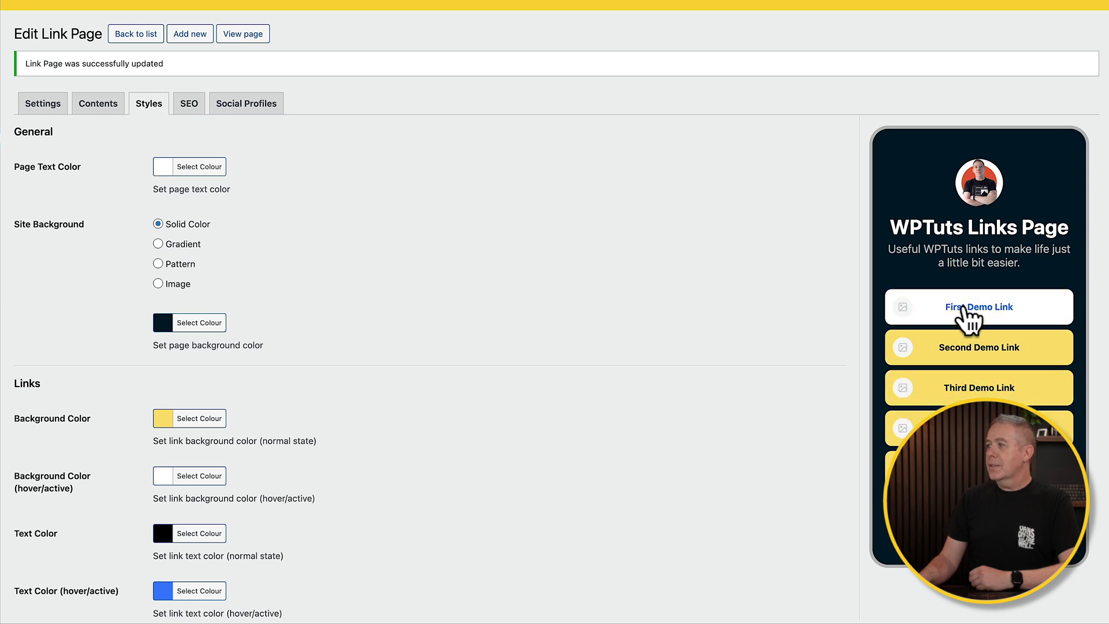
Open the link page's SEO tab and scroll down to the Open Graph fields
click(198, 106)
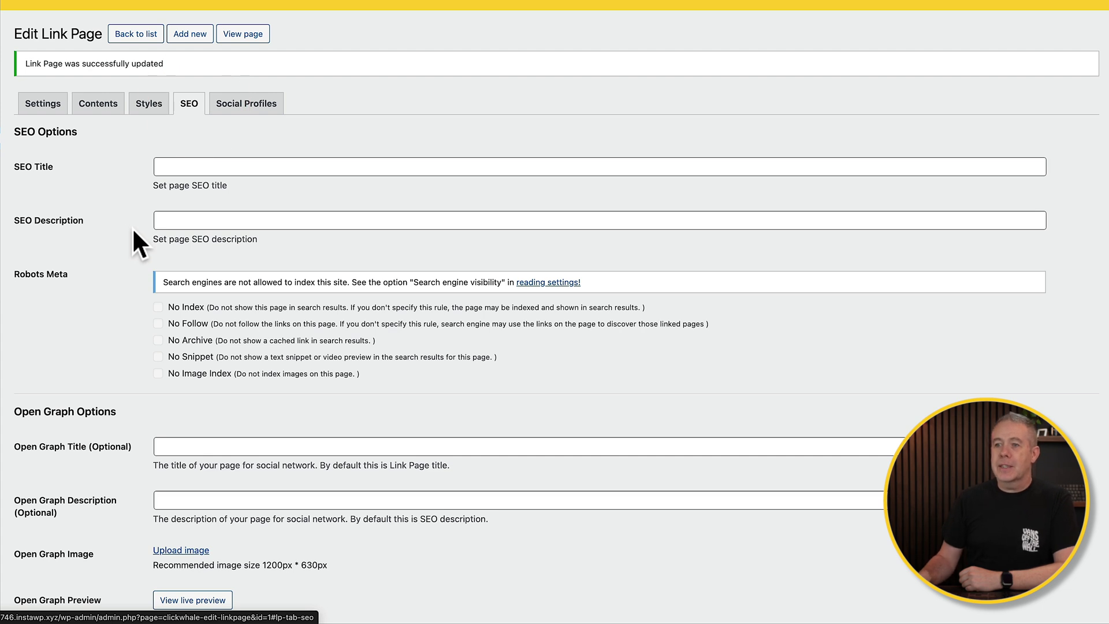
scroll(133, 229, down, 3)
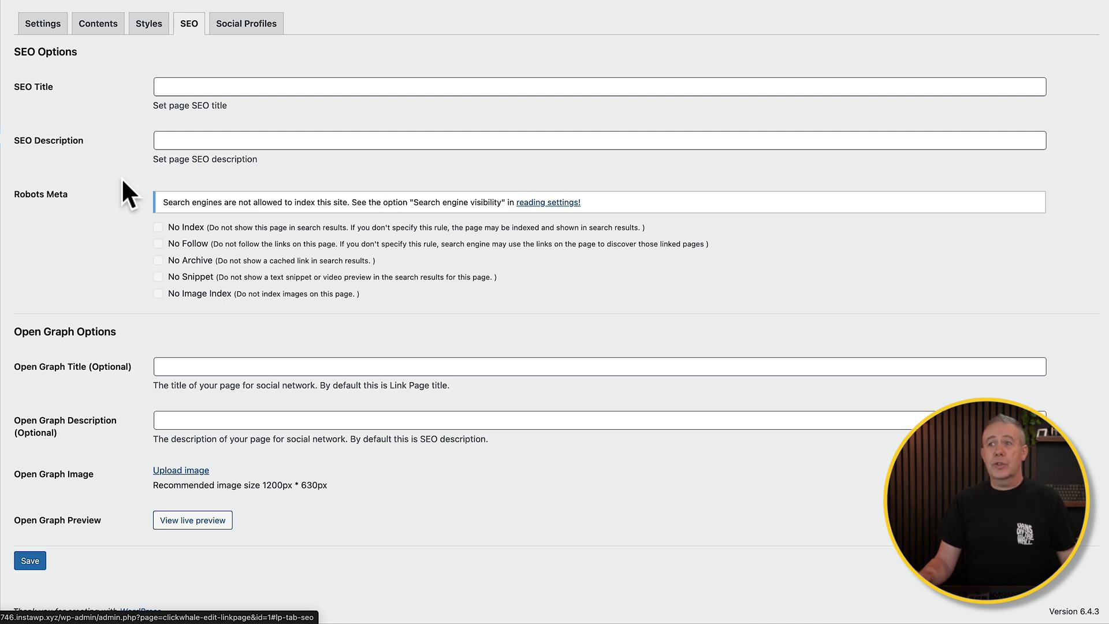
click(247, 23)
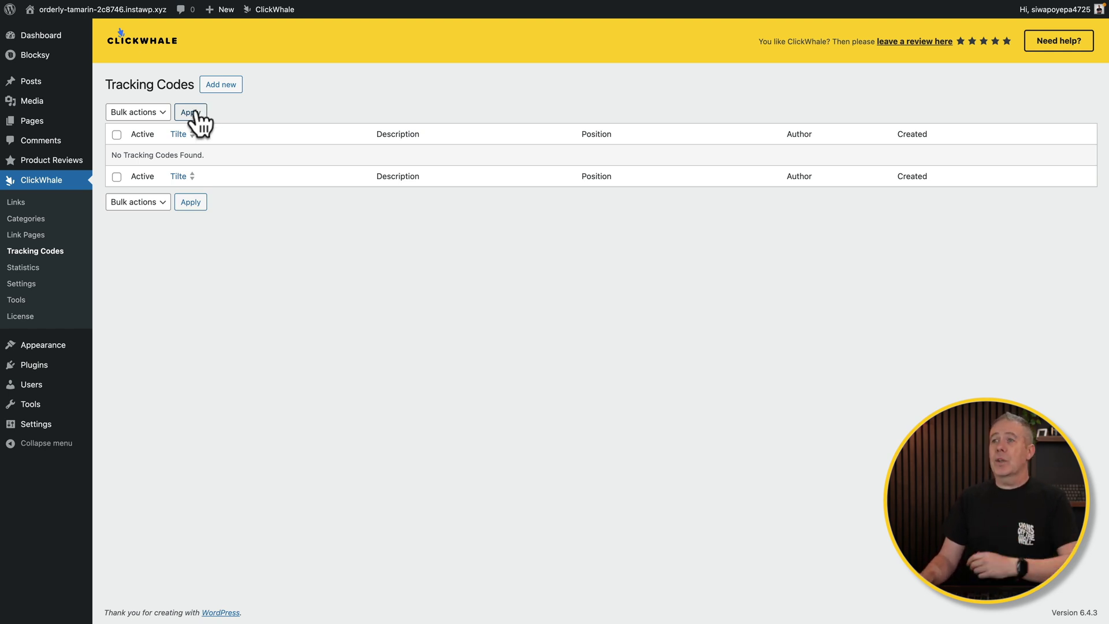
Start a new tracking code, keeping Code Position at Before </head> and choosing Specific page
click(222, 83)
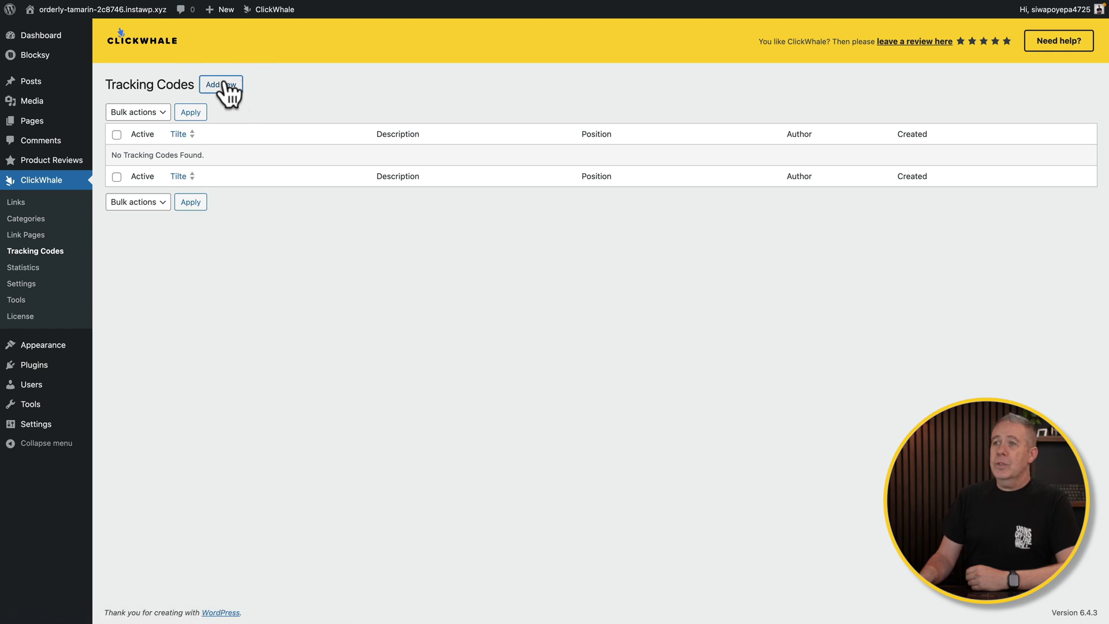
click(283, 121)
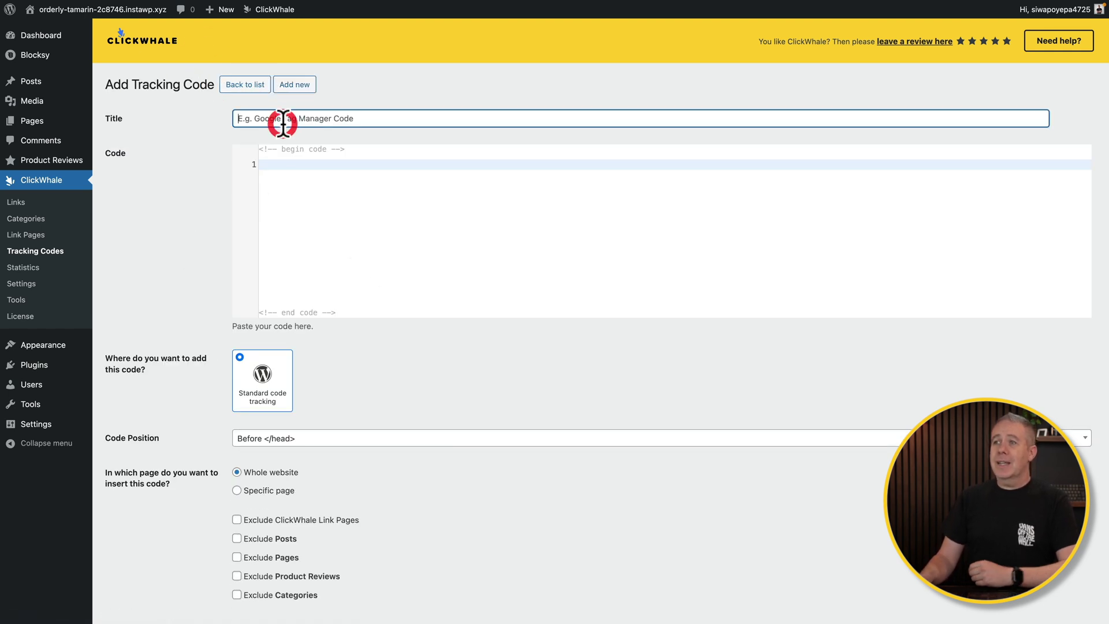
click(318, 167)
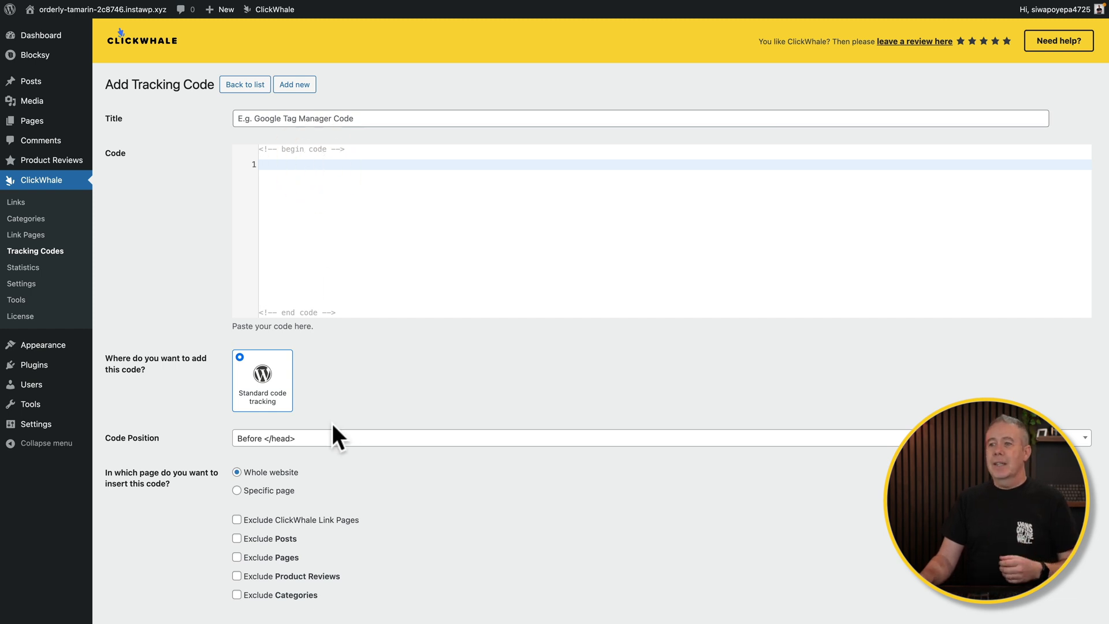
scroll(312, 386, down, 2)
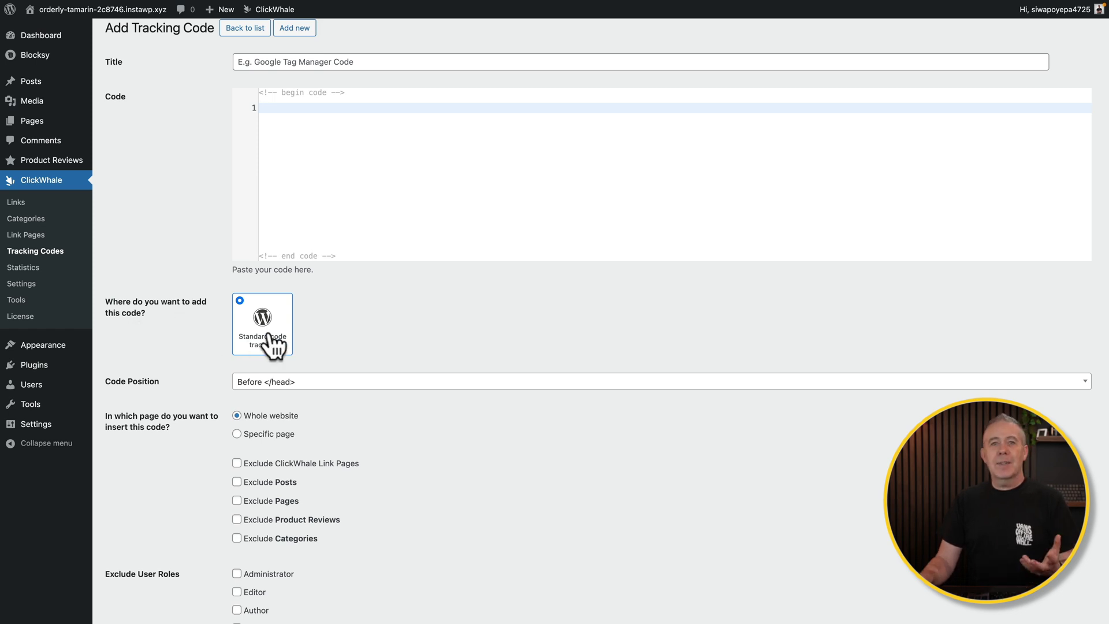
click(290, 382)
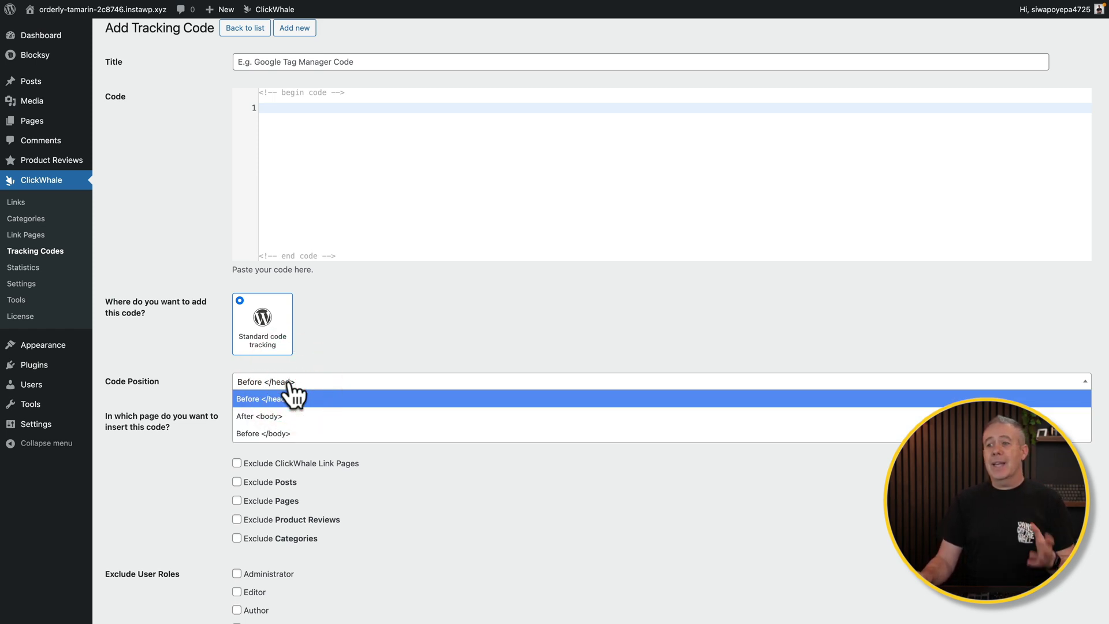
click(358, 333)
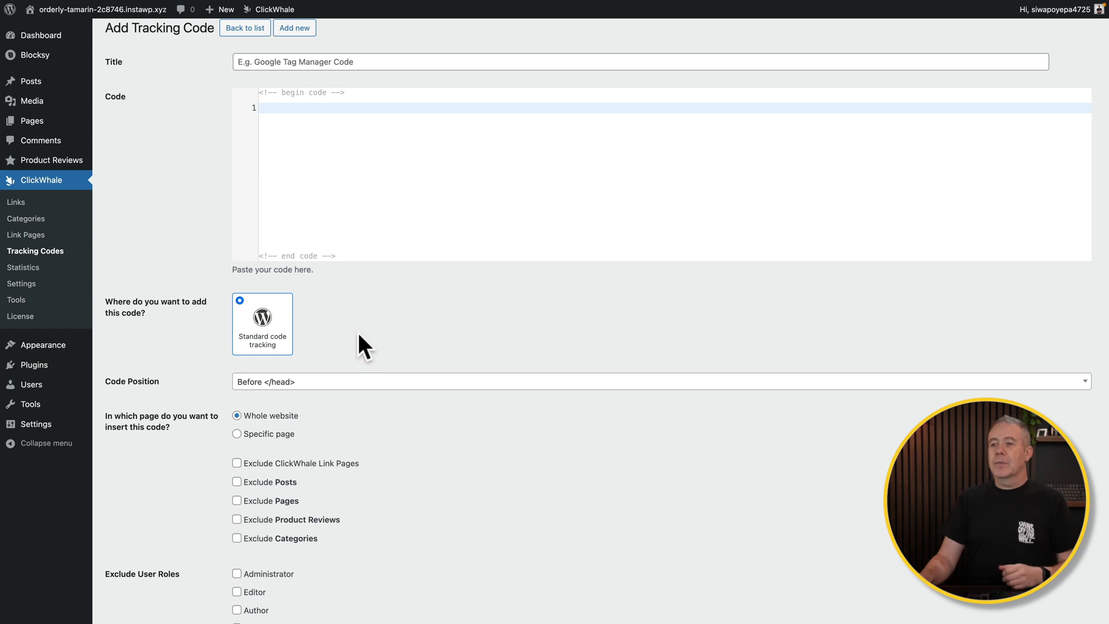
scroll(358, 333, down, 3)
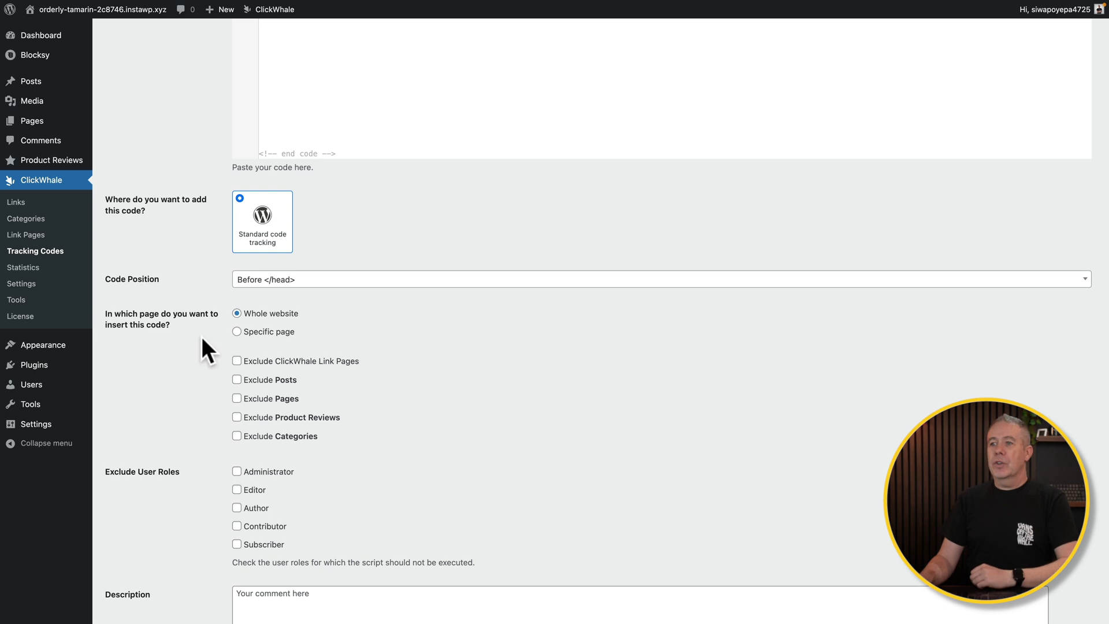
click(258, 328)
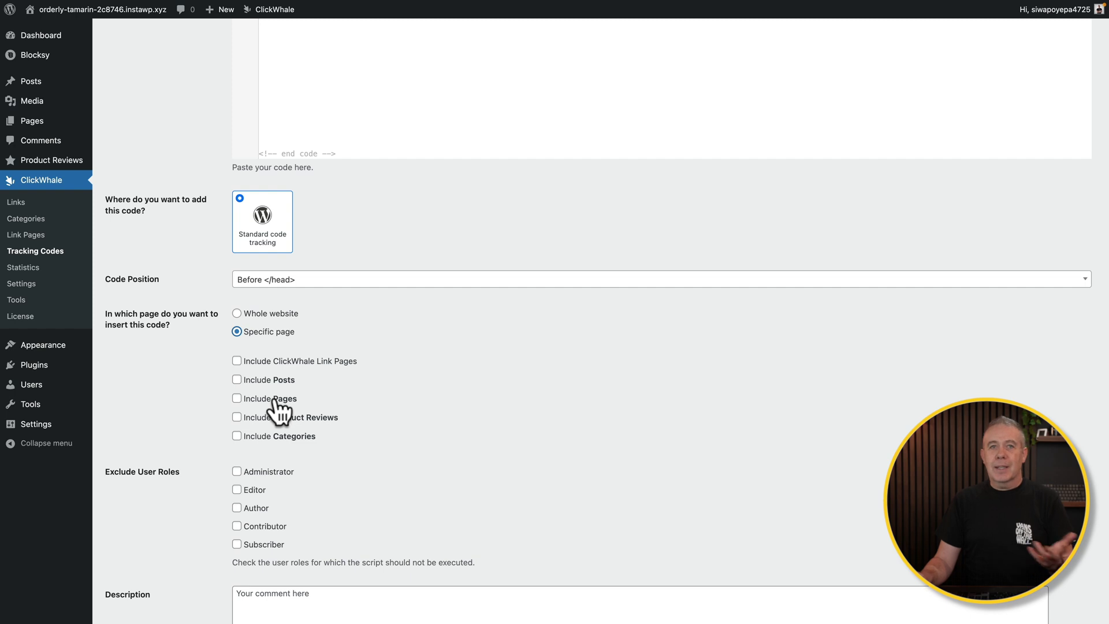
Scroll the tracking code form to the Active checkbox, then view Settings' redirection type choices
scroll(400, 421, down, 3)
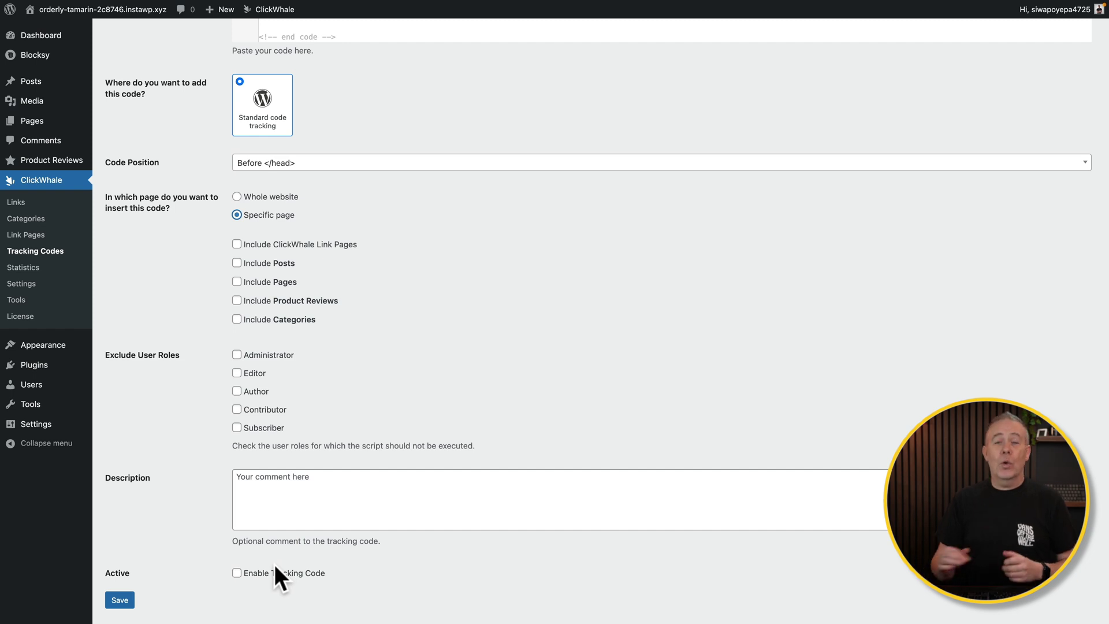
scroll(525, 183, up, 5)
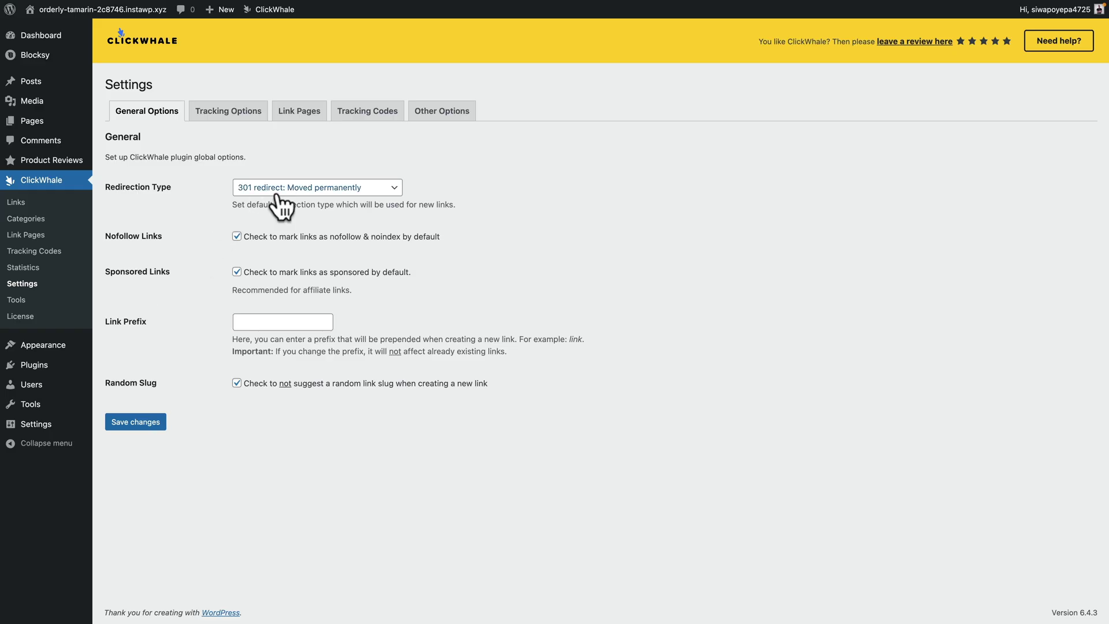
click(277, 189)
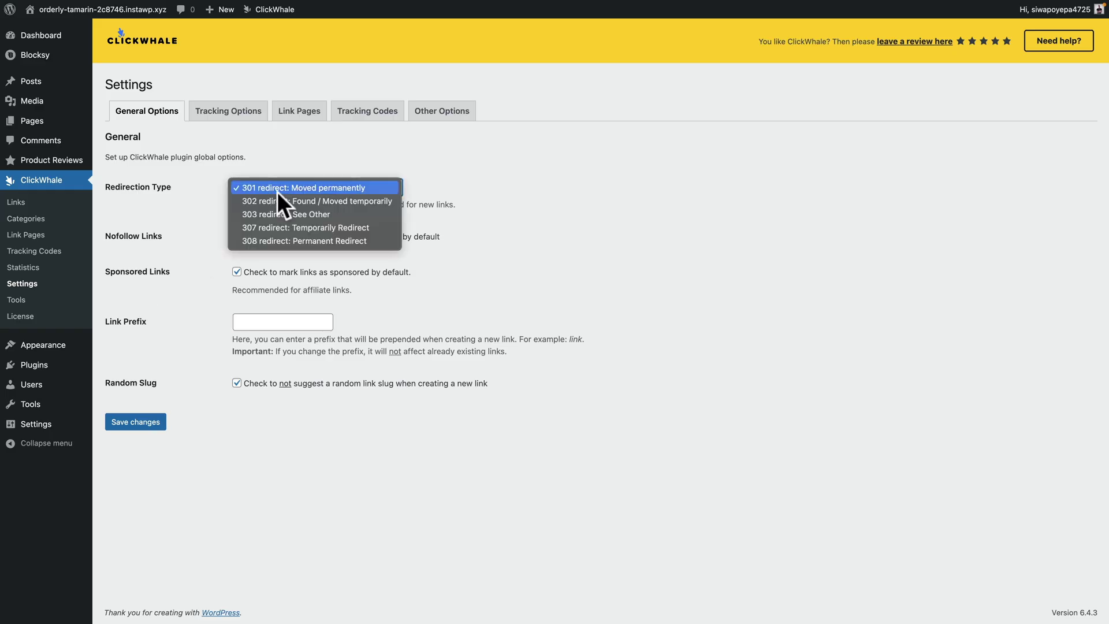
Keep 301 as the default redirect, then view the Tracking Options and Link Pages settings
click(277, 192)
click(558, 138)
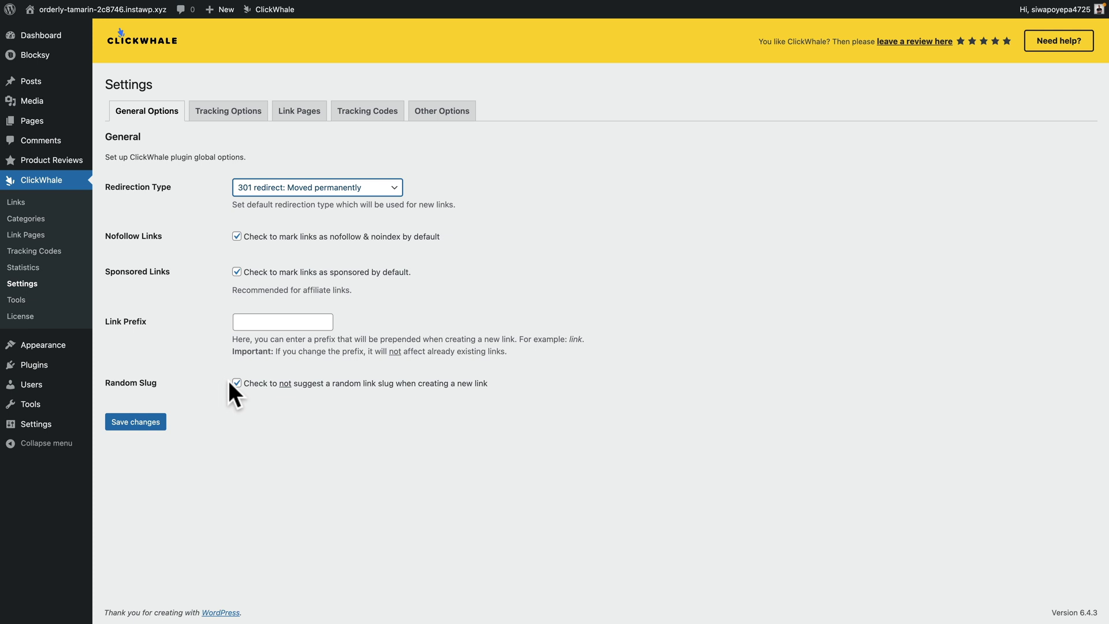
click(227, 115)
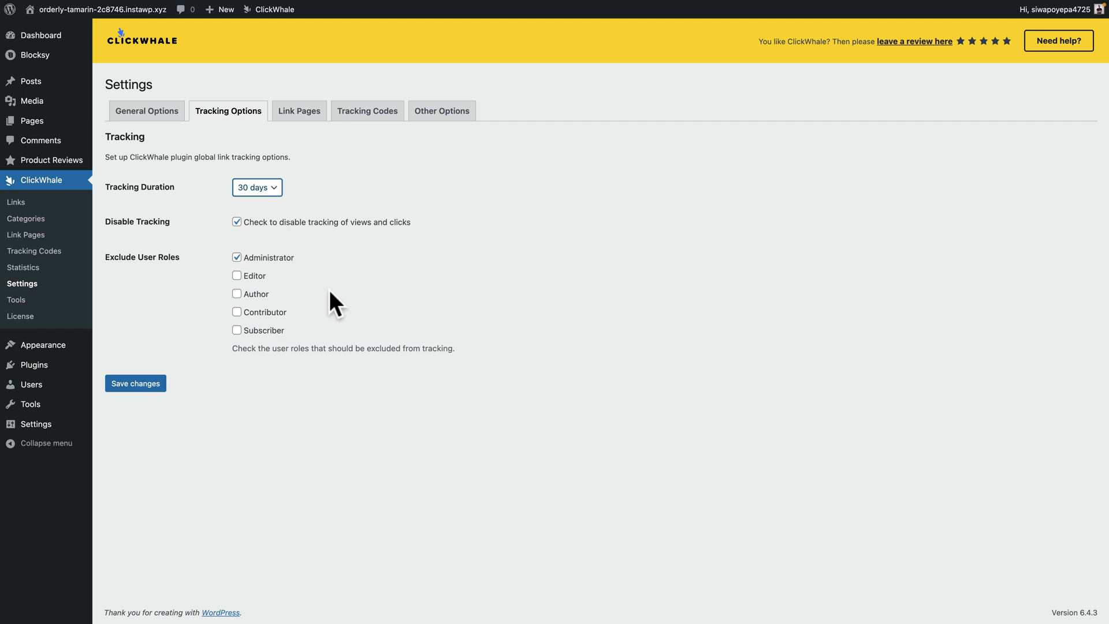
click(294, 112)
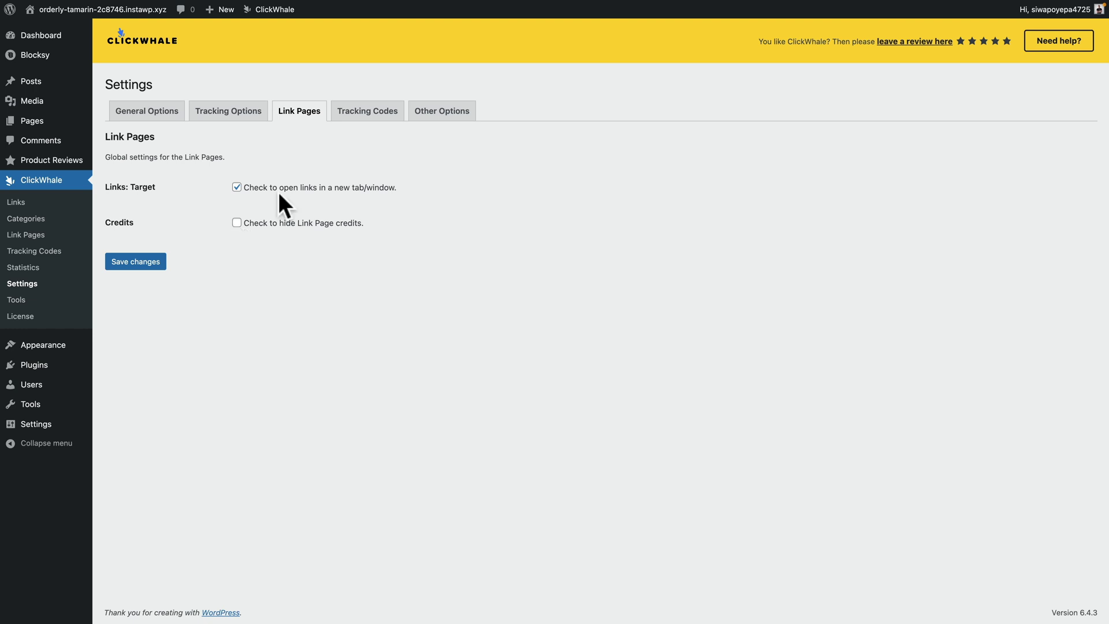
View the Tracking Codes and Other Options settings tabs, including the Affiliate ID field
click(370, 112)
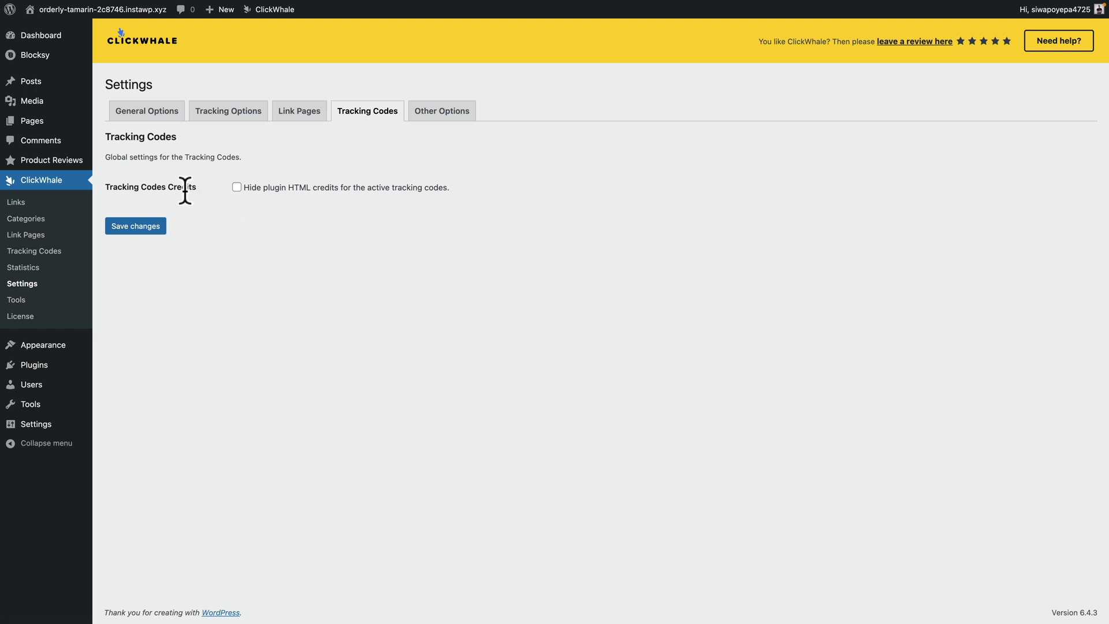
click(450, 115)
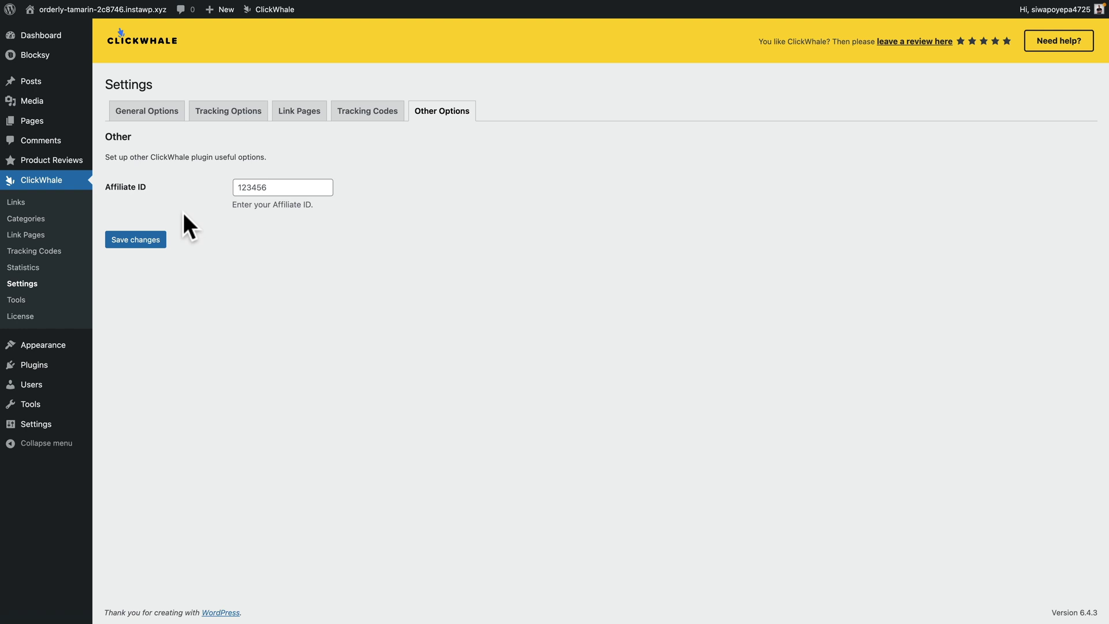